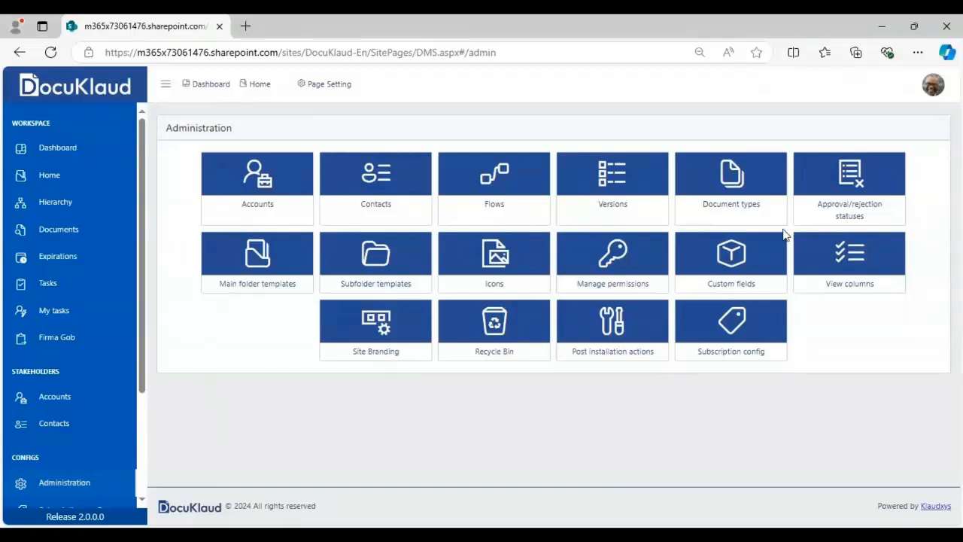
- Open the "Default value" document type in the administration settings, rename it "Contract" and save it
left_click(740, 211)
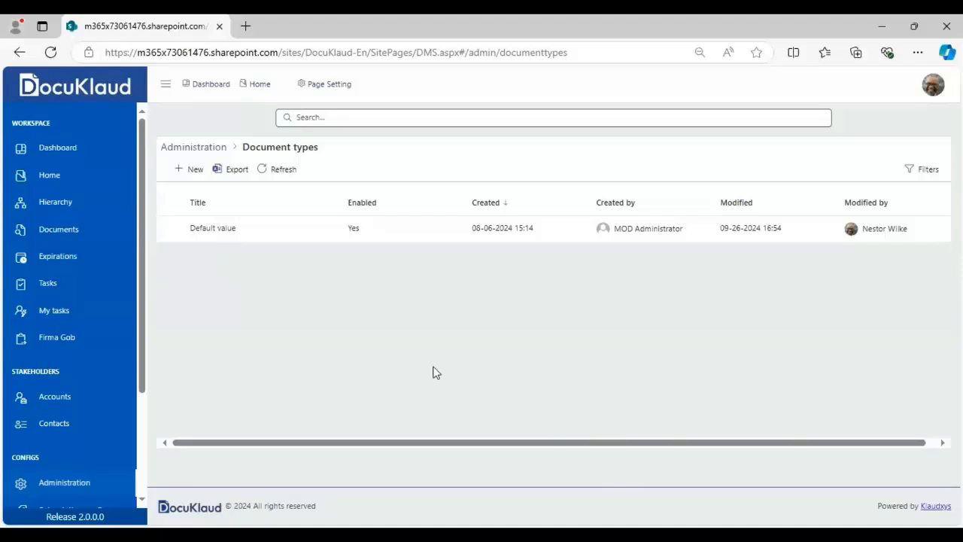
left_click(211, 229)
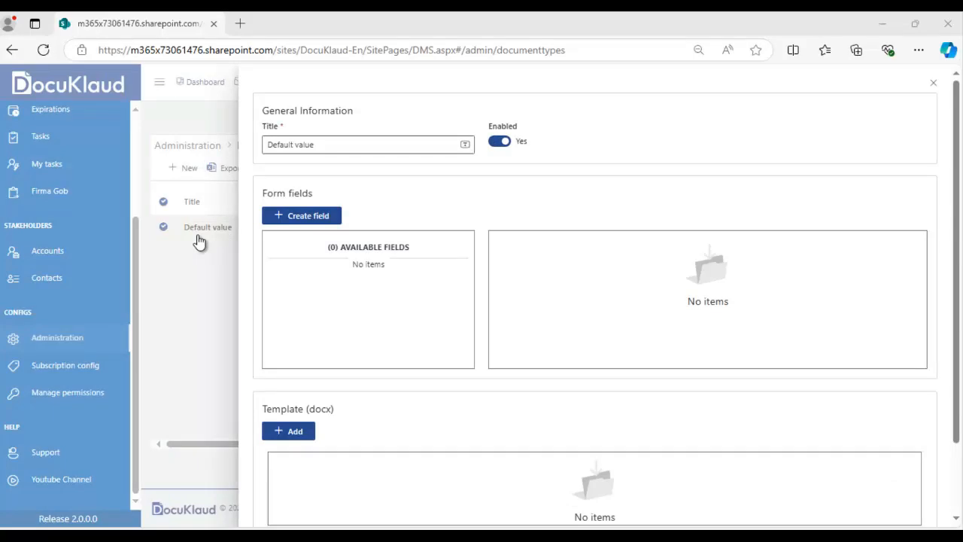
triple_click(326, 146)
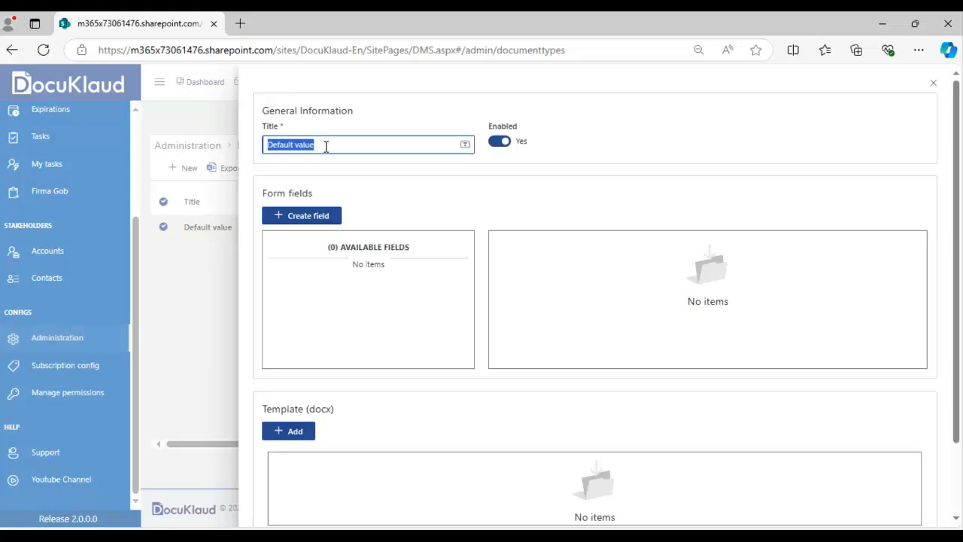
type("Contrqac")
key("BackSpace")
key("BackSpace")
key("BackSpace")
type("act")
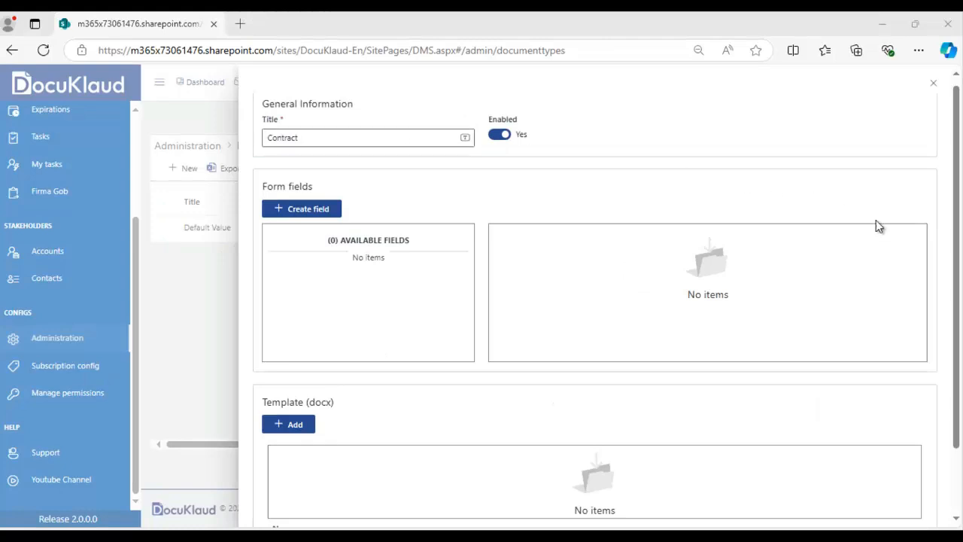
left_click_drag(958, 294, 936, 414)
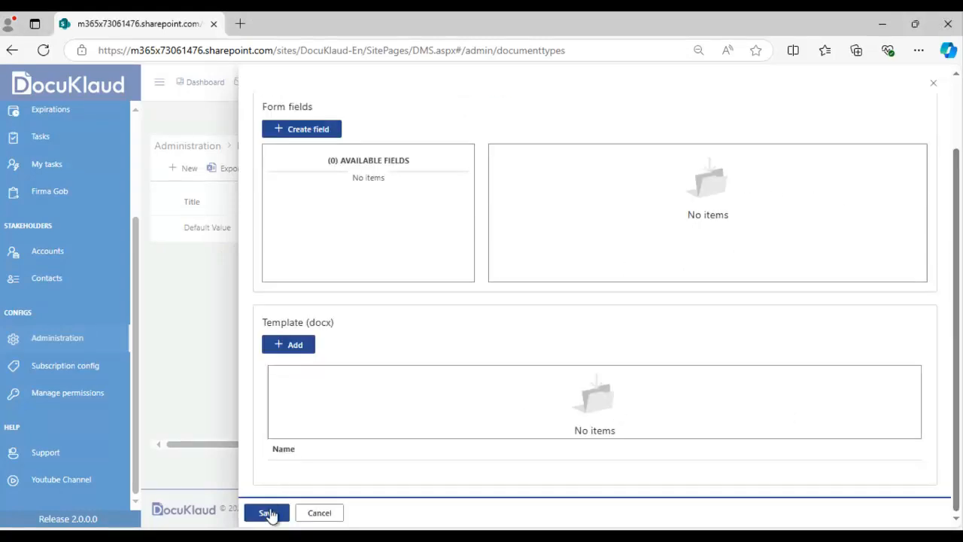
left_click(268, 513)
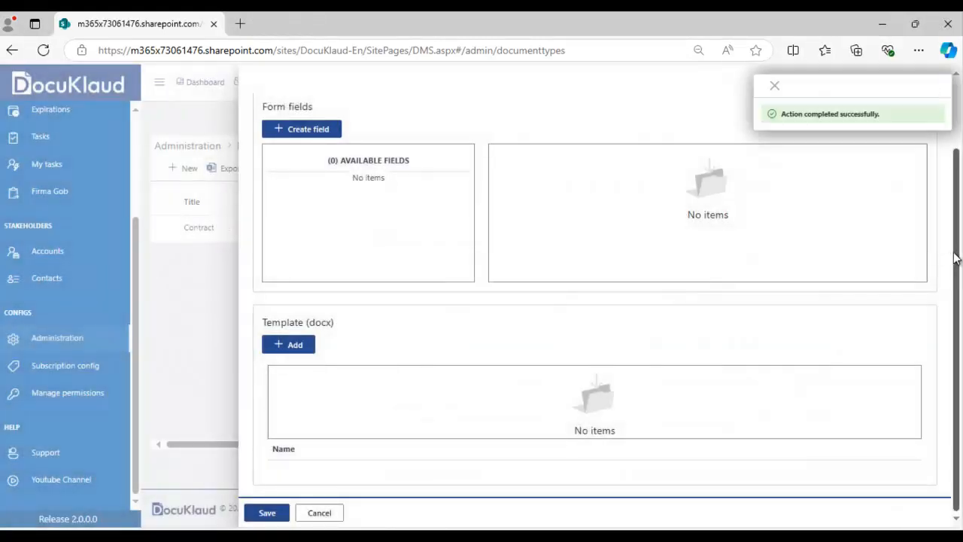
- Create a form field titled "Full Client's Legal Name" with type Text for the Contract document type
scroll(948, 183, "up", 2)
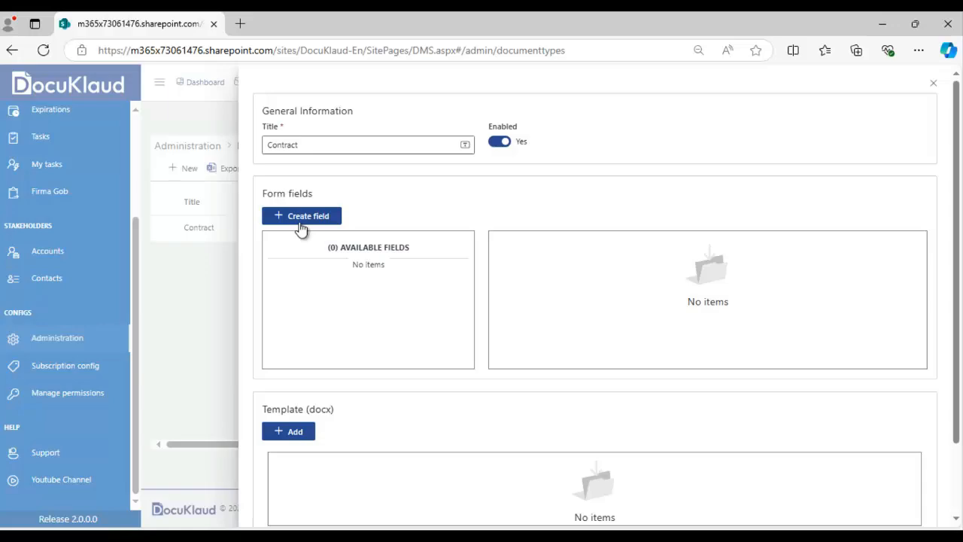
left_click(300, 219)
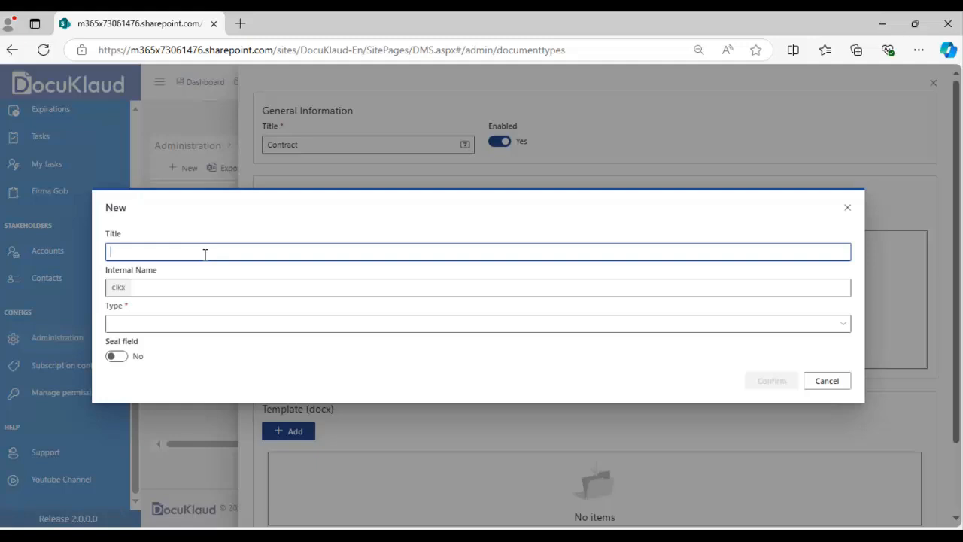
type("Full Client's Legal Name")
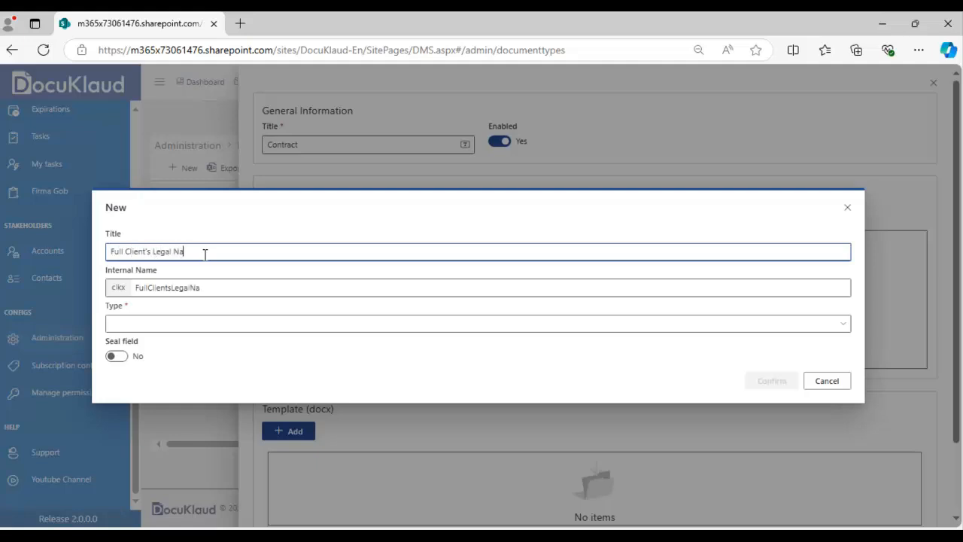
left_click(368, 329)
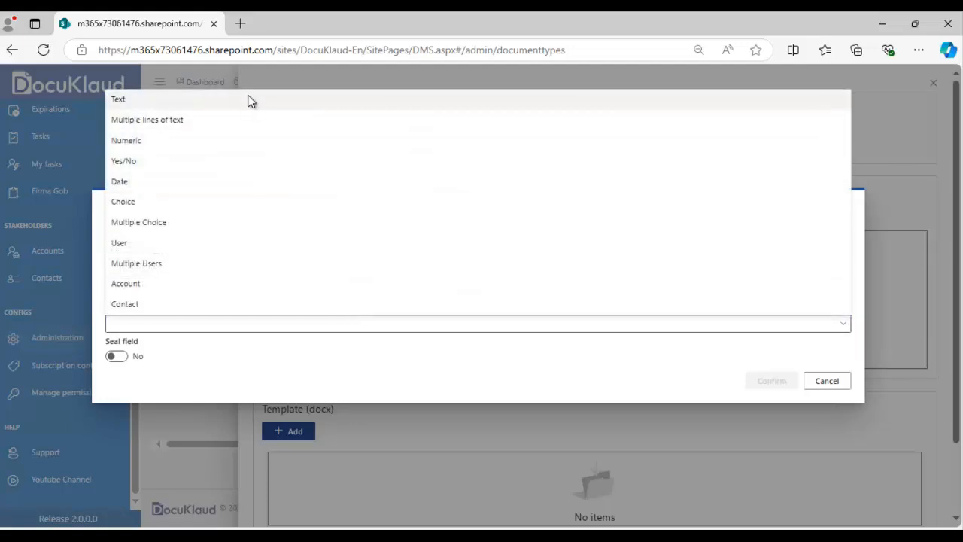
left_click(248, 101)
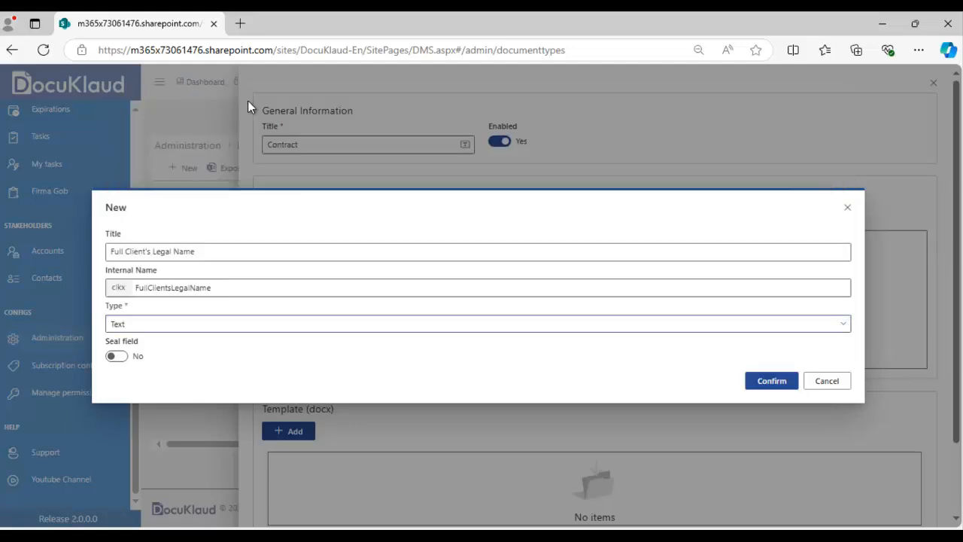
left_click(775, 383)
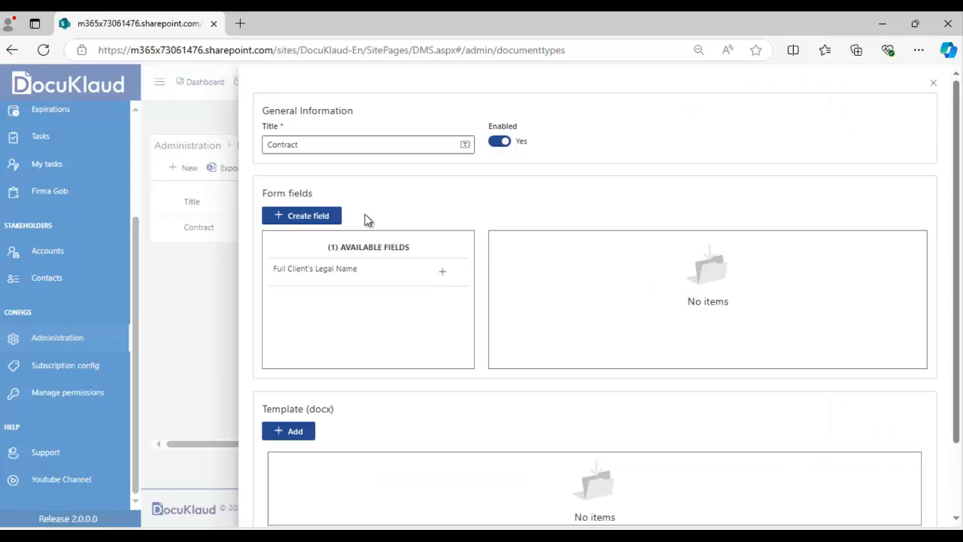
- Create a form field titled "Employer Identification Number [EIN]" with type Text
left_click(328, 219)
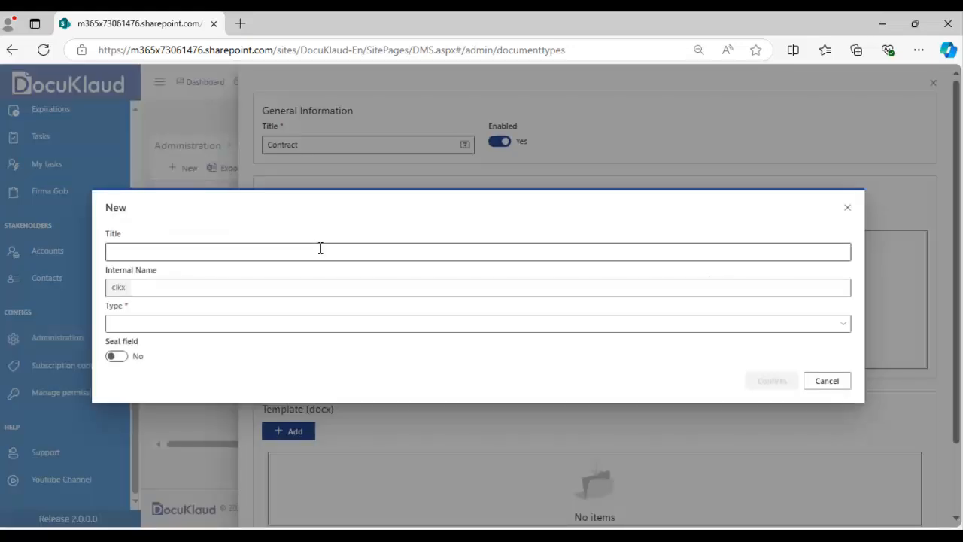
left_click(319, 253)
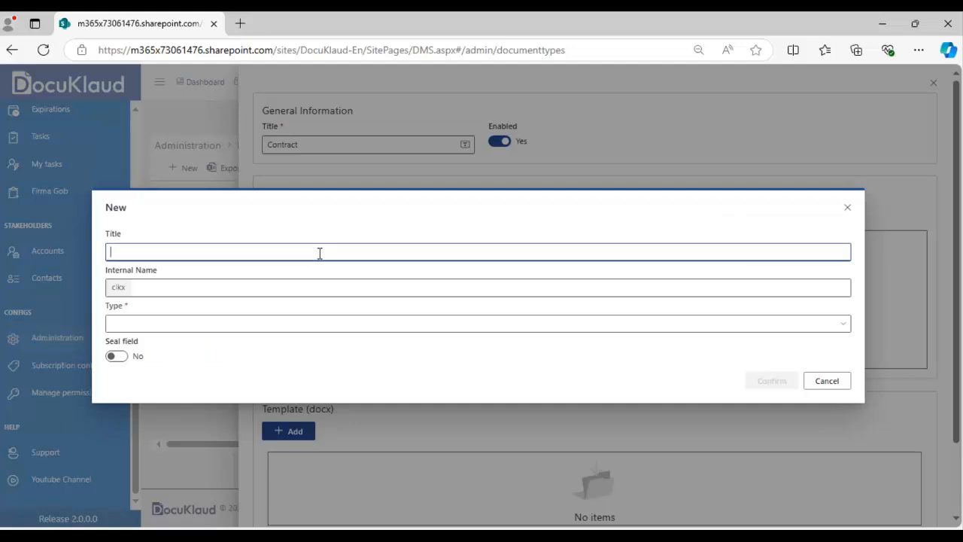
type("Employer Identifica")
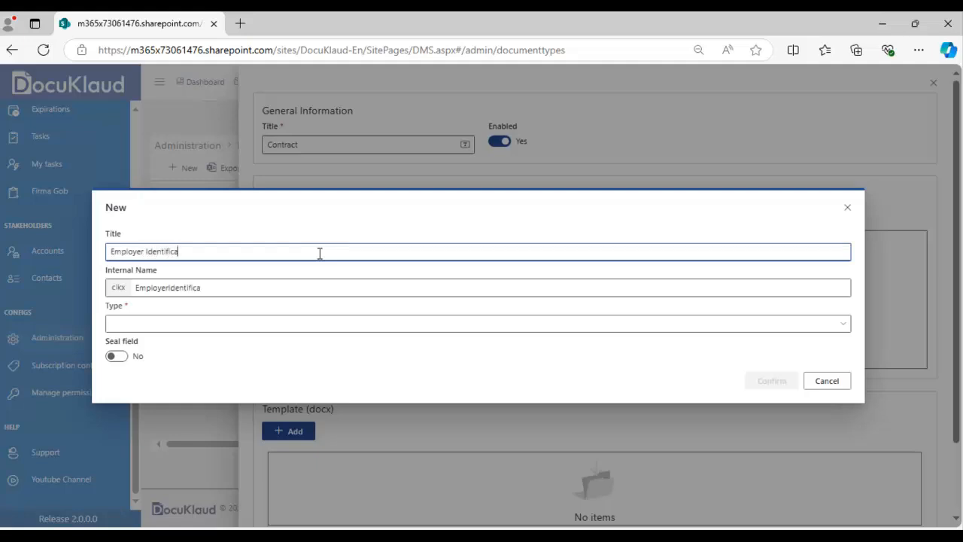
type("tion Number (EIN)")
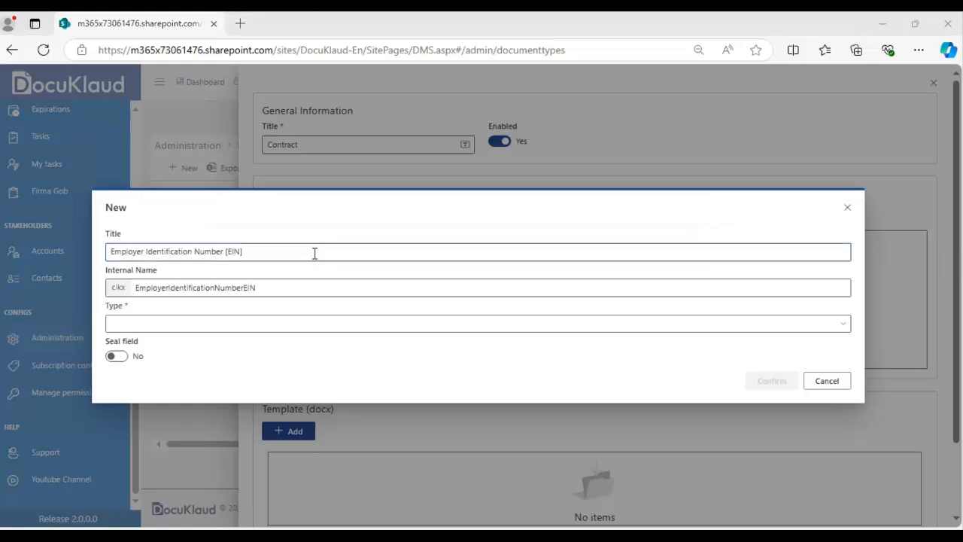
left_click(271, 326)
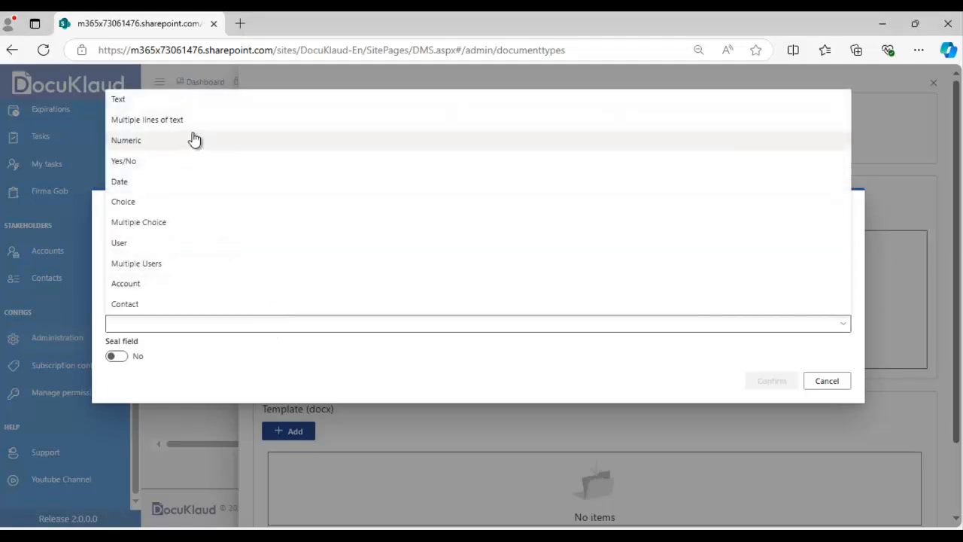
left_click(189, 107)
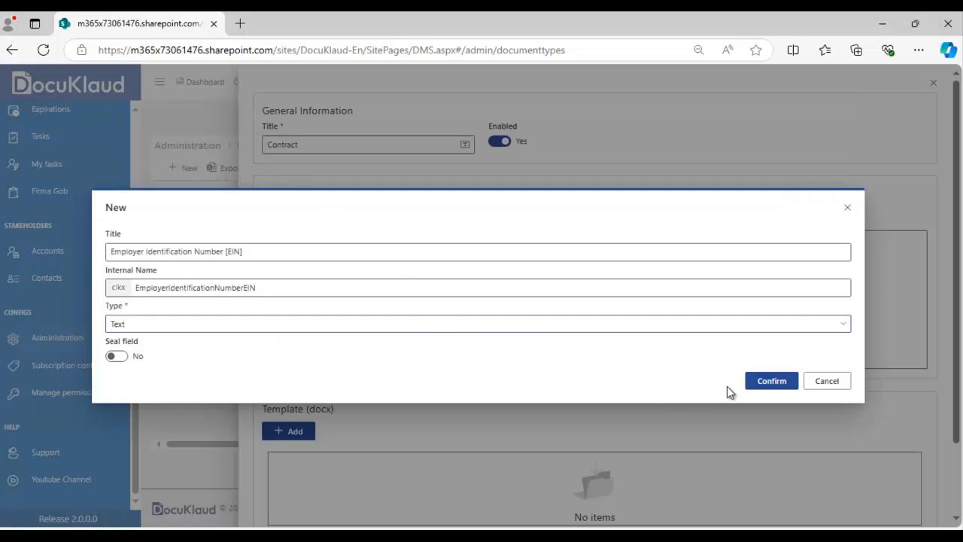
left_click(756, 386)
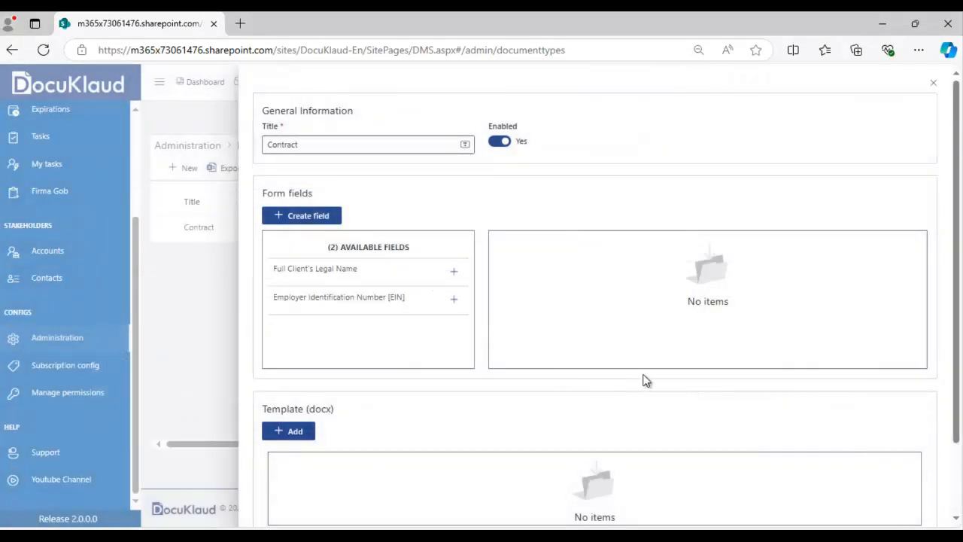
- Create a form field titled "Name of Legal Representative" with type Text
left_click(308, 216)
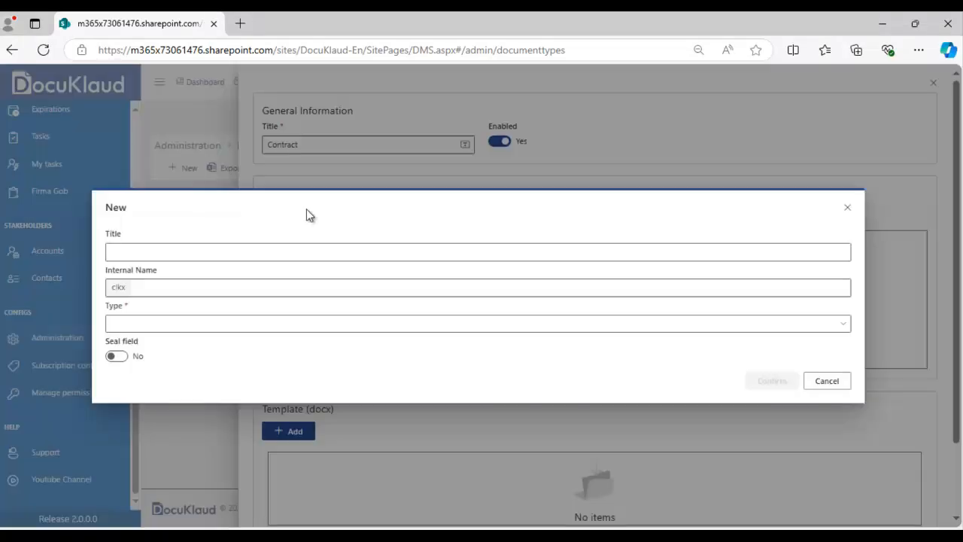
left_click(310, 253)
type("Name ")
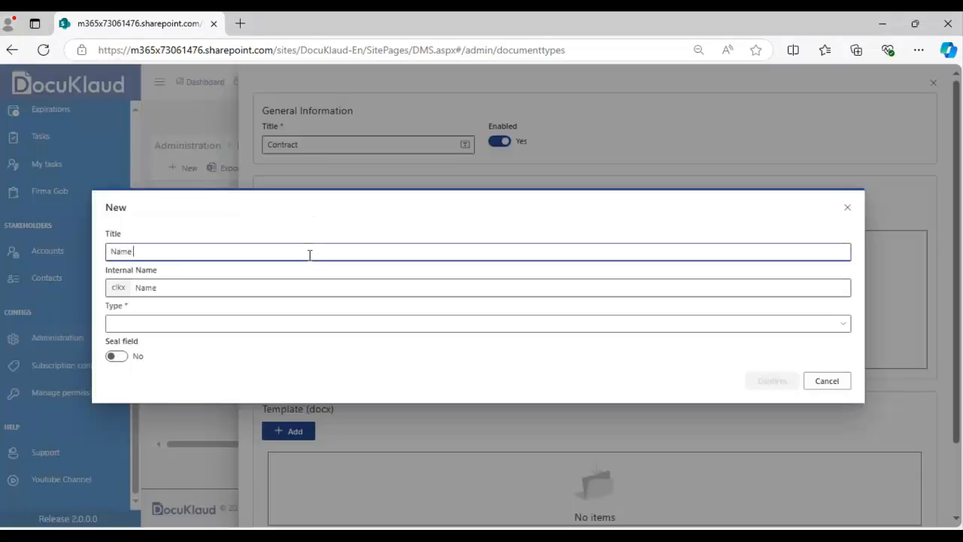
type("of Legal Rep")
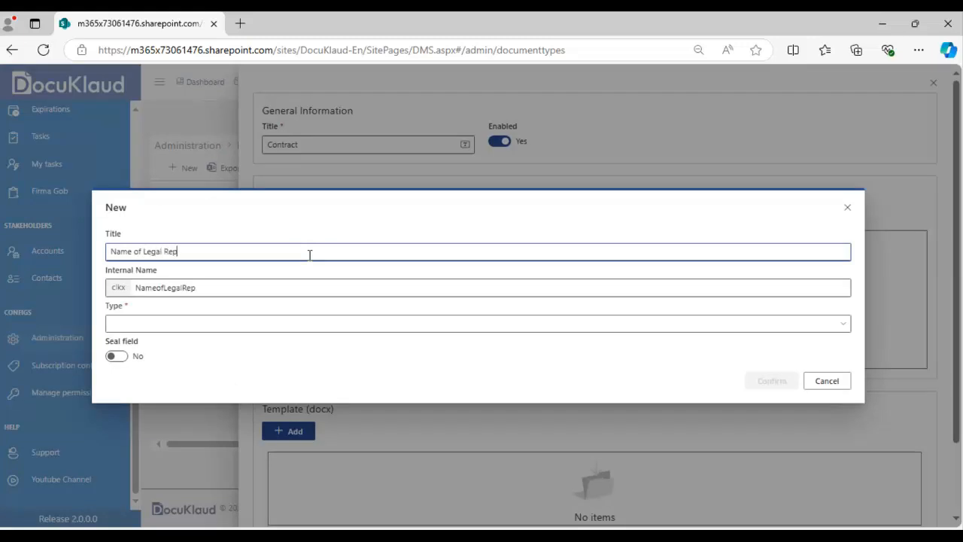
type("resentative")
left_click(208, 324)
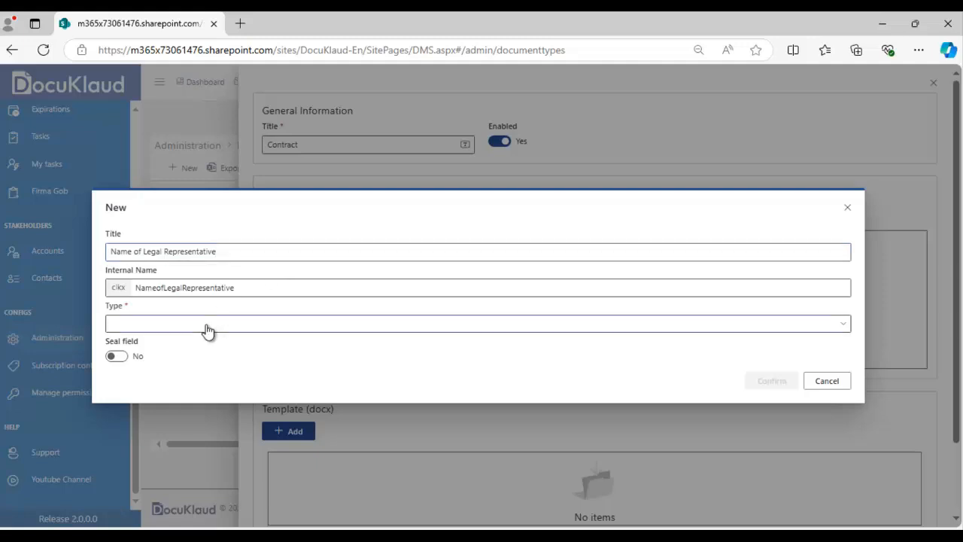
left_click(213, 101)
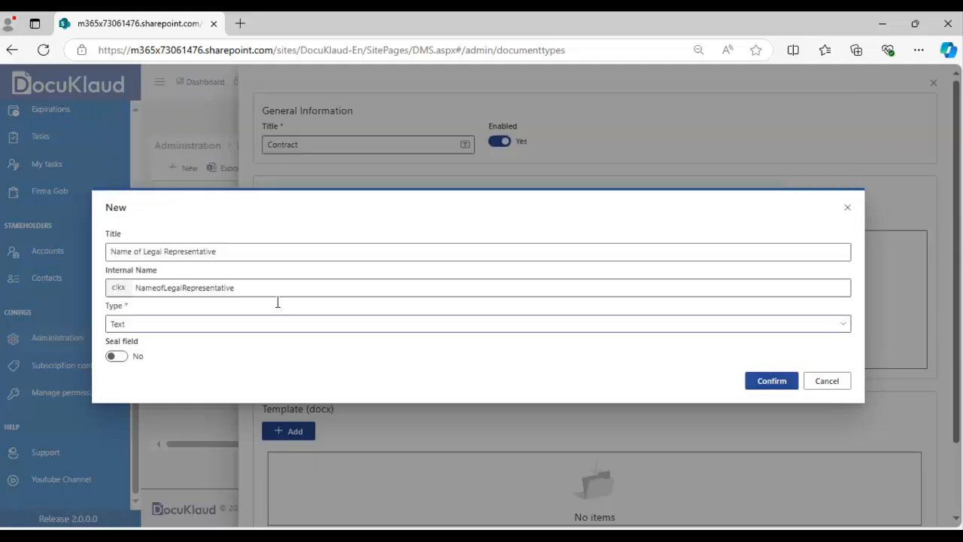
left_click(762, 385)
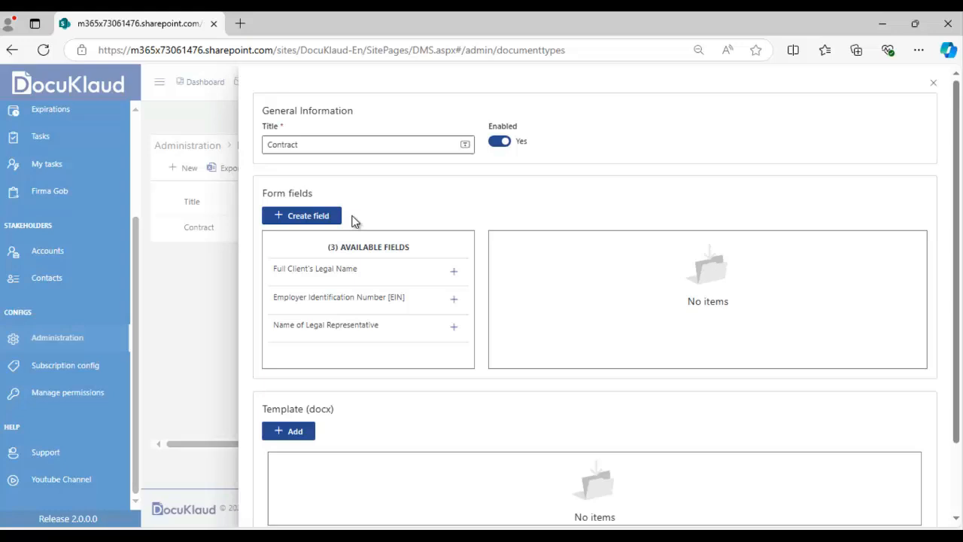
- Create a form field titled "Client's Social Security Number [SSN]" with type Text
left_click(328, 218)
left_click(307, 250)
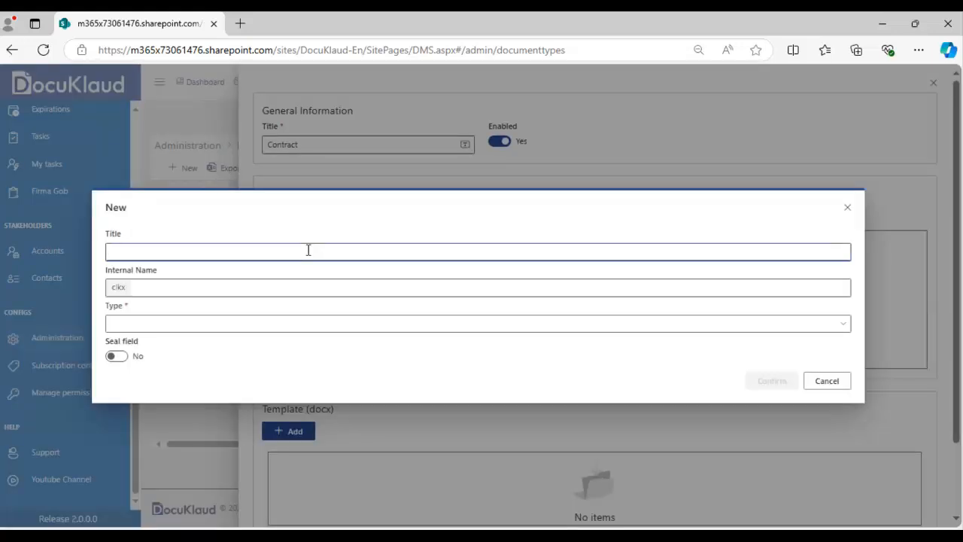
type("Client's Social S")
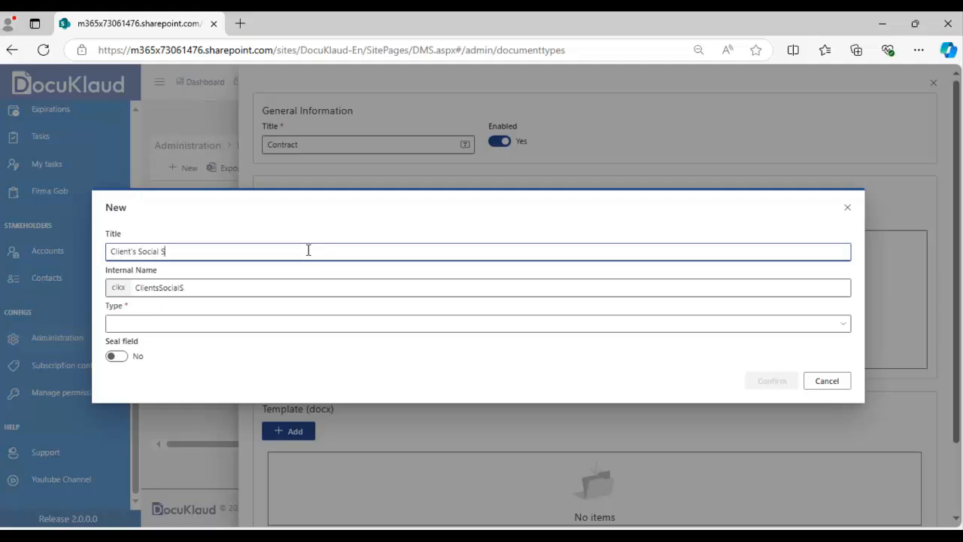
type("ecurity Number")
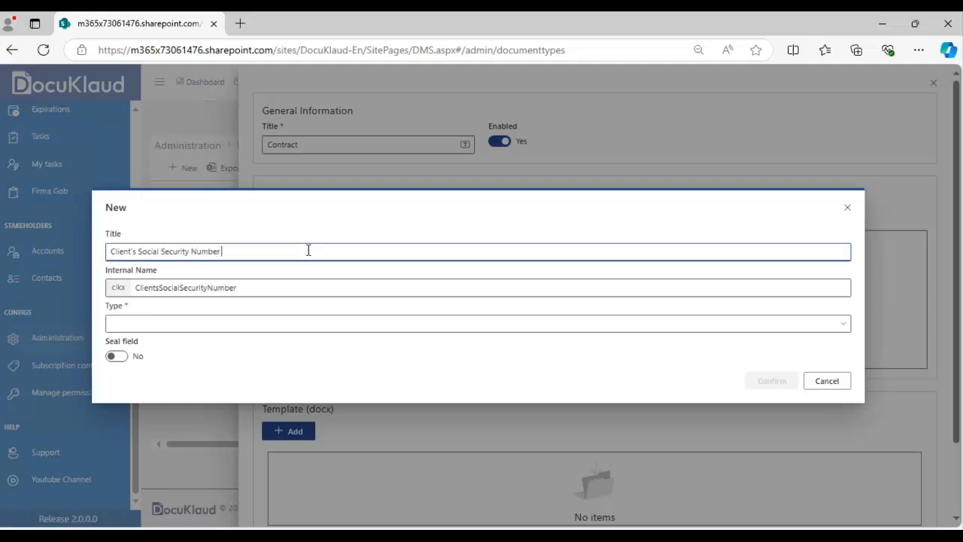
type(" [SSN]")
left_click(241, 329)
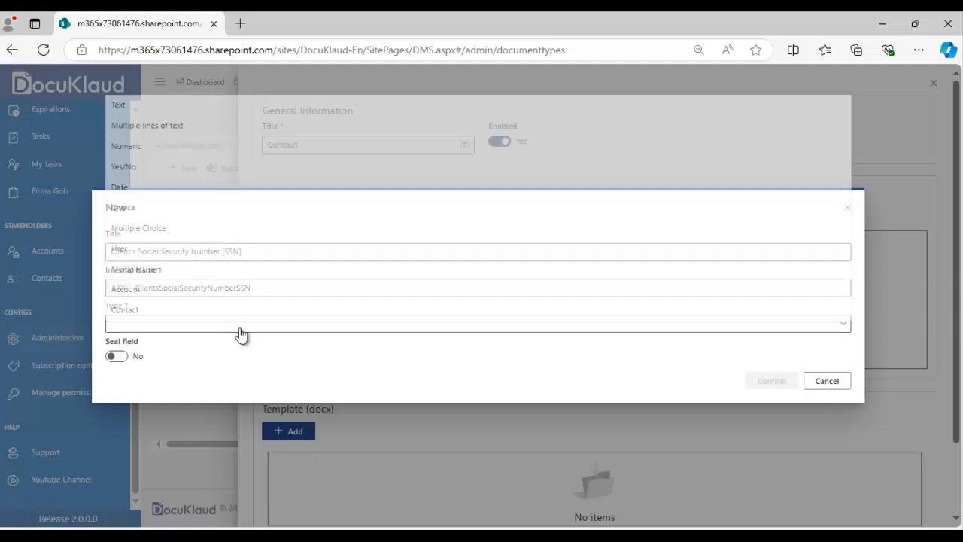
left_click(187, 94)
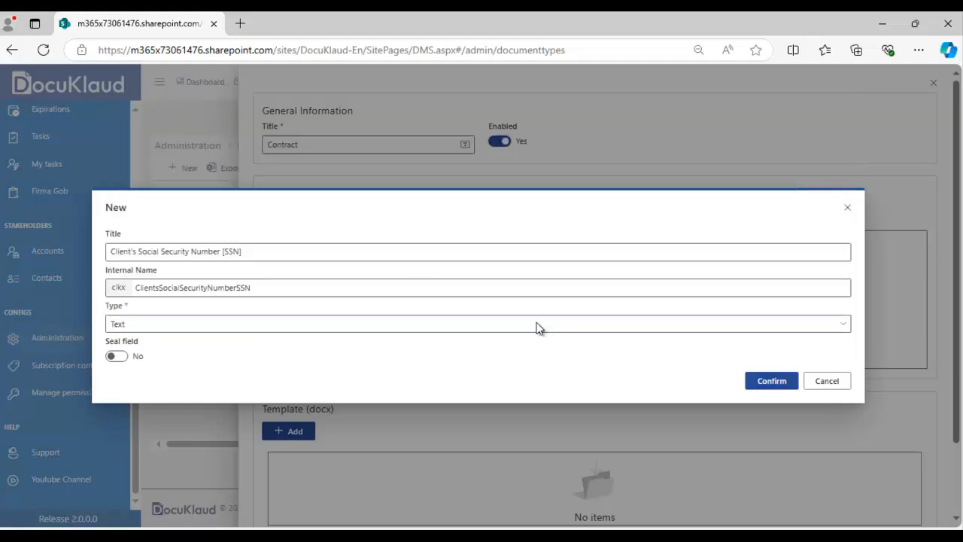
left_click(764, 382)
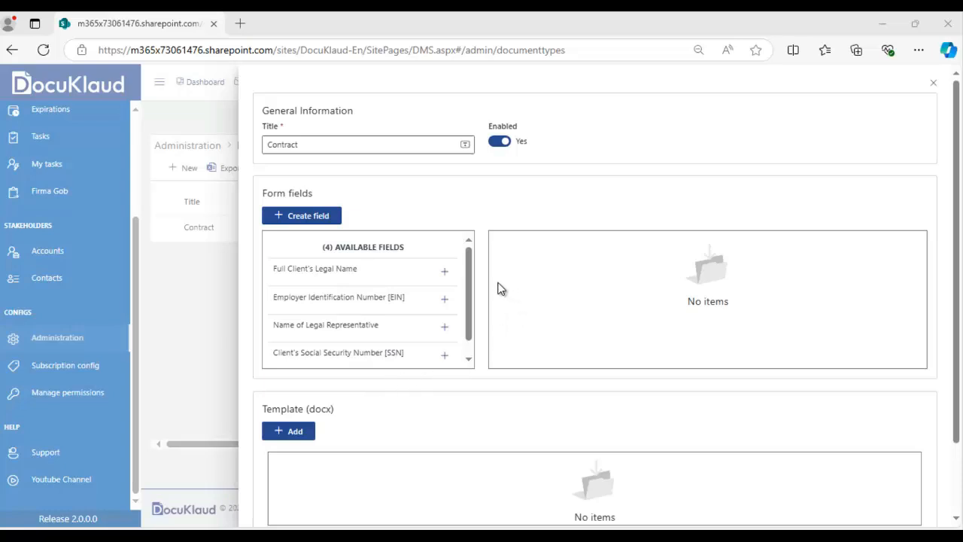
- Add the client legal name, EIN, legal representative and SSN fields, in that order, to the Contract type's selected fields
left_click(445, 272)
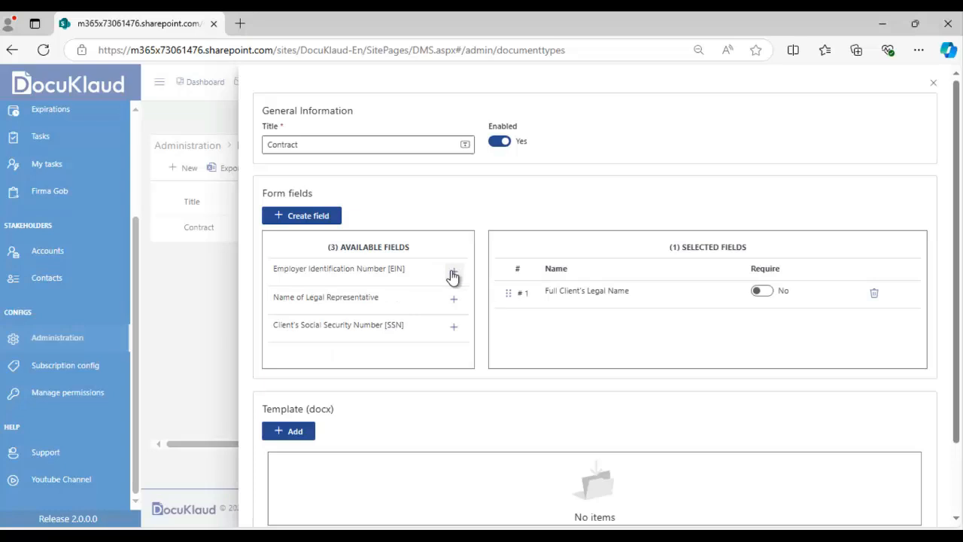
left_click(452, 275)
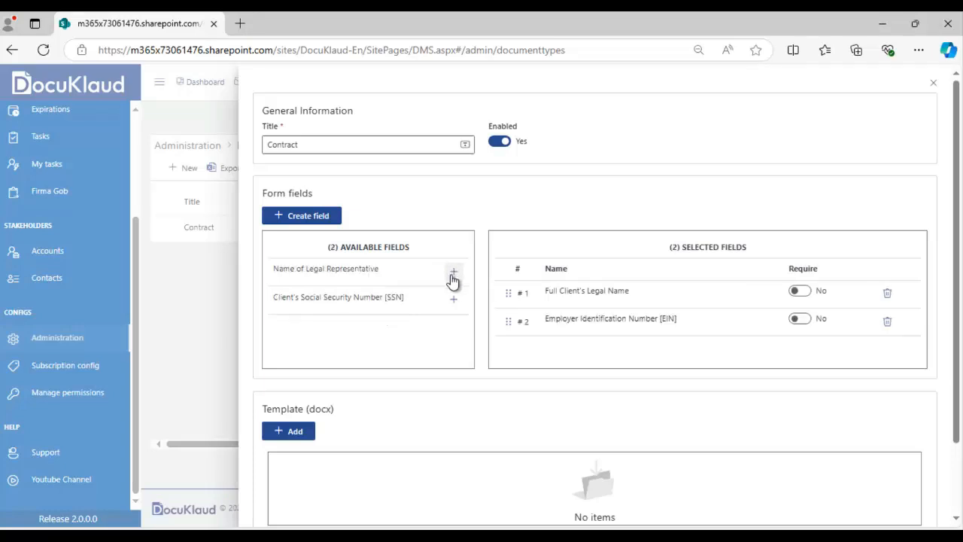
left_click(453, 274)
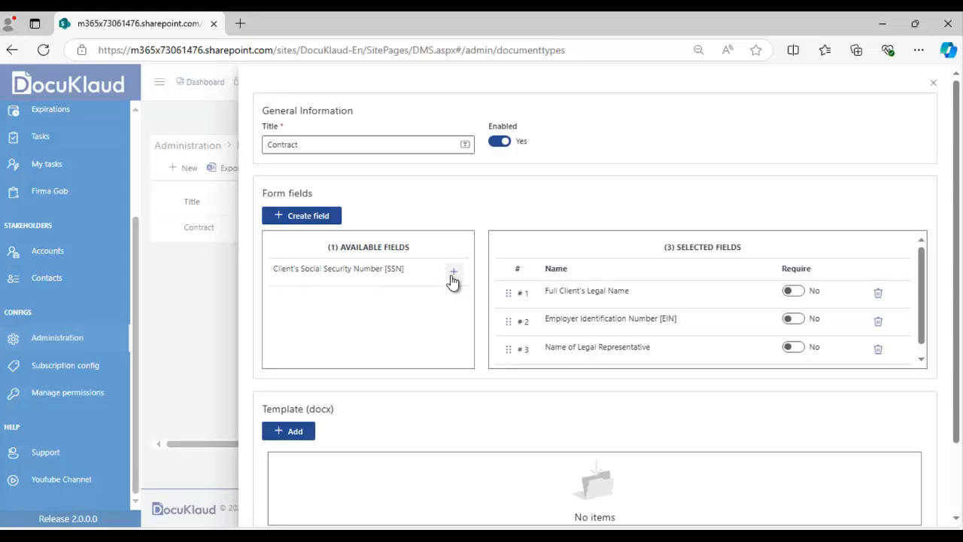
left_click(453, 274)
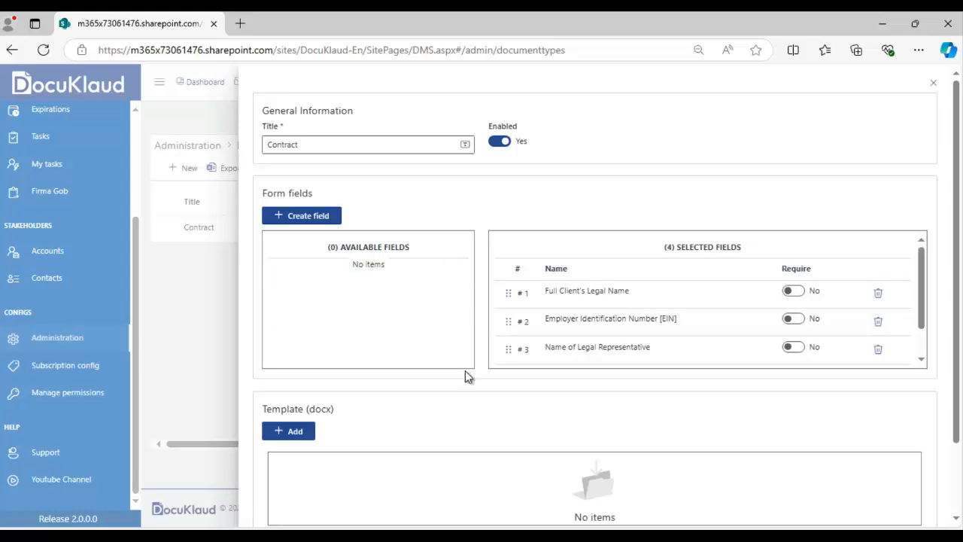
- Mark all four selected fields as required and save the Contract document type
left_click(791, 293)
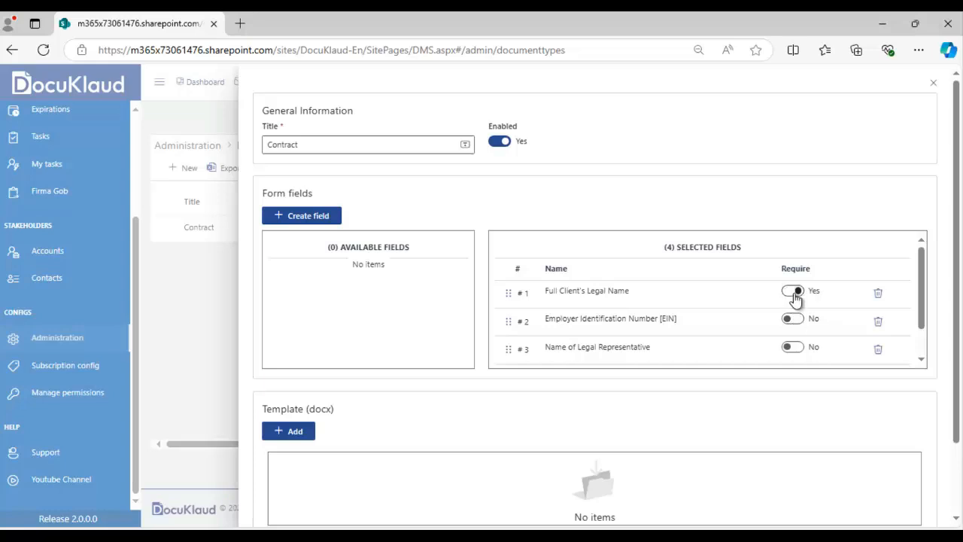
left_click(792, 319)
left_click(792, 347)
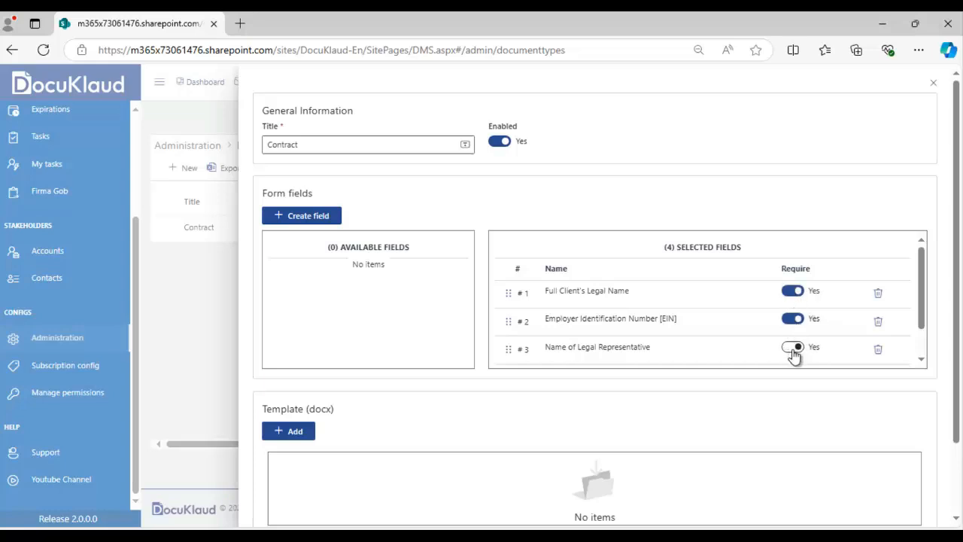
left_click_drag(924, 295, 924, 316)
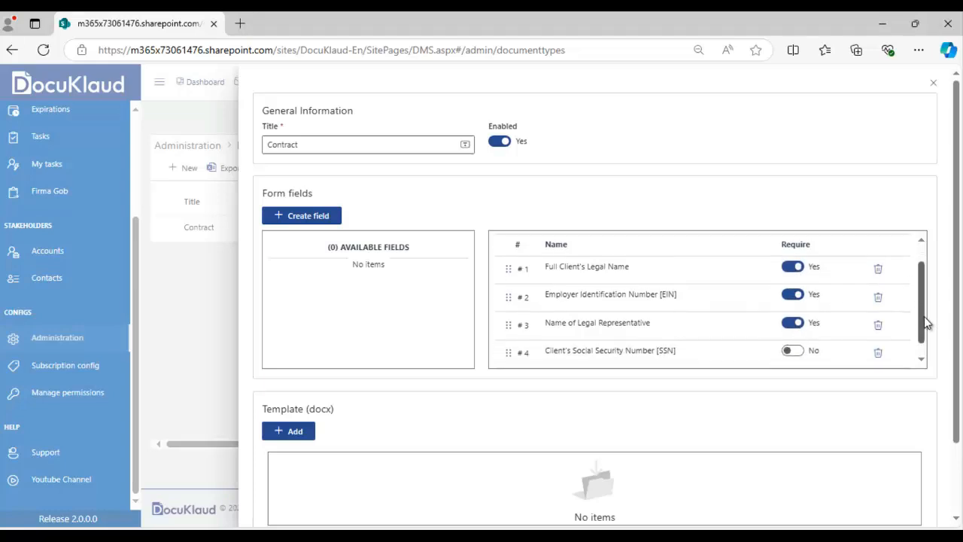
left_click(790, 339)
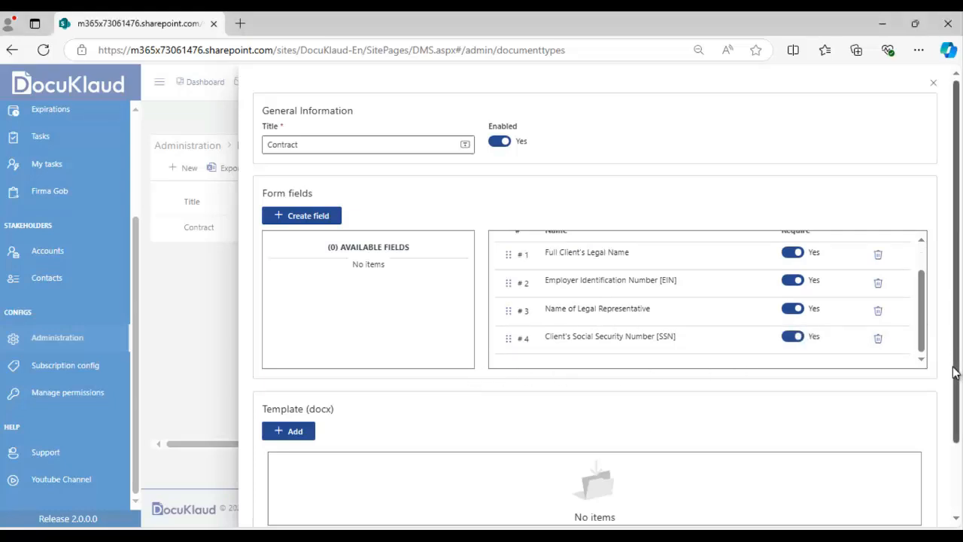
scroll(591, 472, "down", 2)
left_click(263, 513)
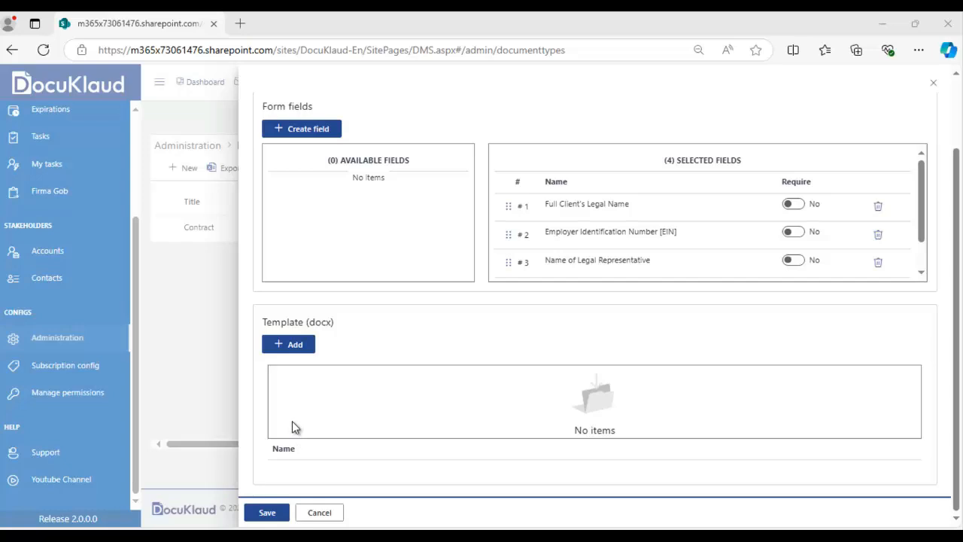
- Add the Word file "Contract - Sample 1" as the Contract type's template and open it for editing
left_click(311, 346)
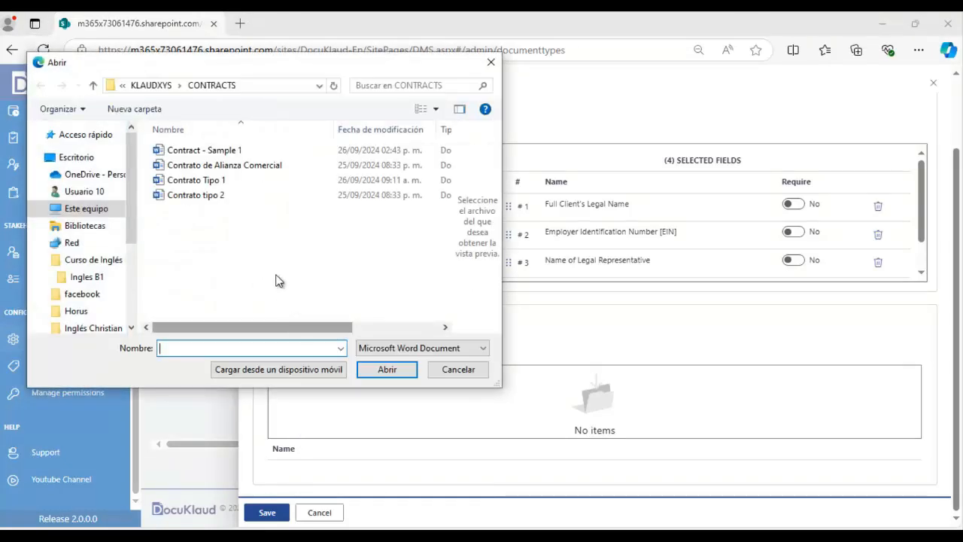
left_click(233, 151)
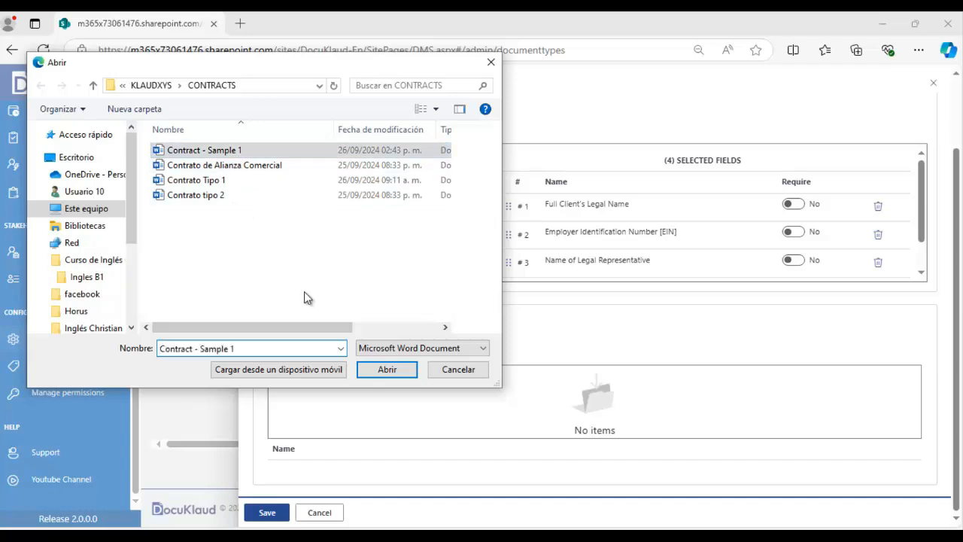
left_click(374, 372)
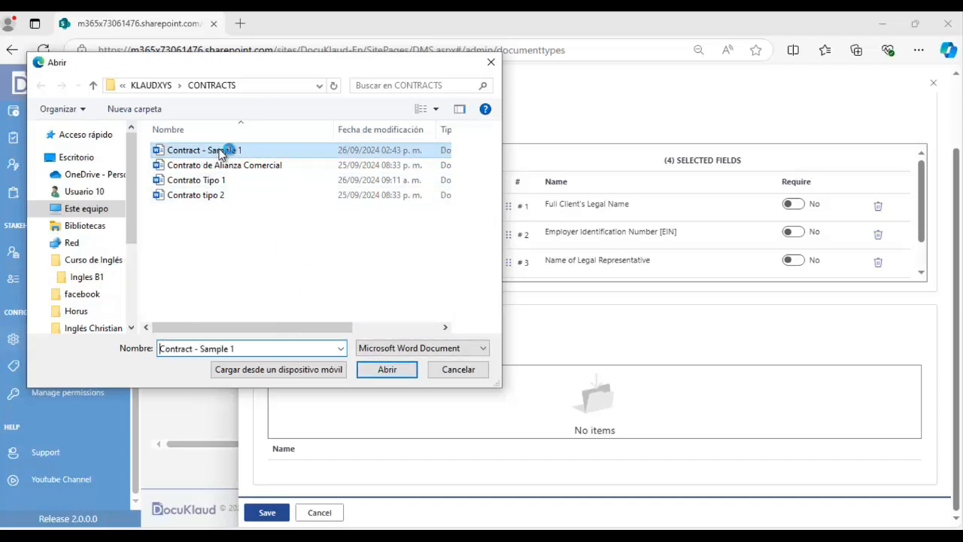
left_click(386, 369)
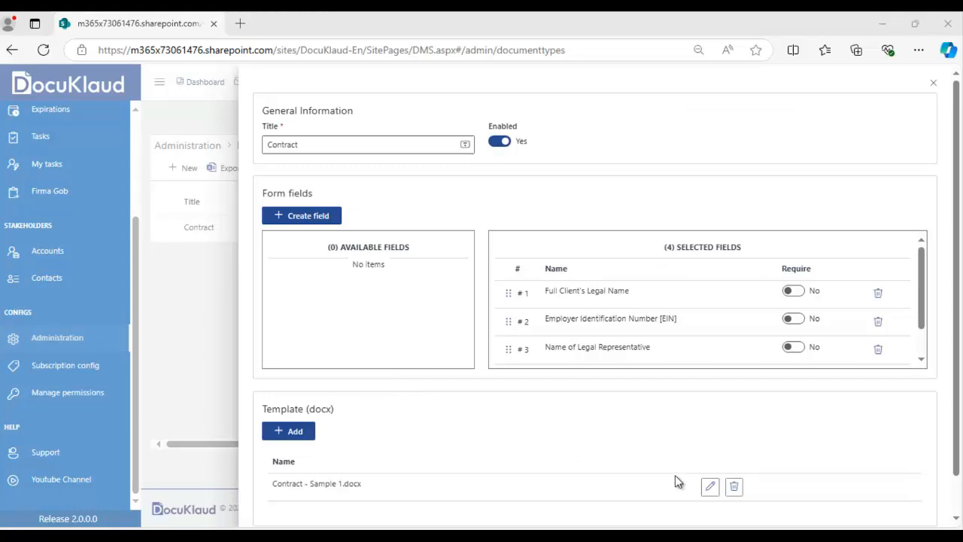
left_click(707, 488)
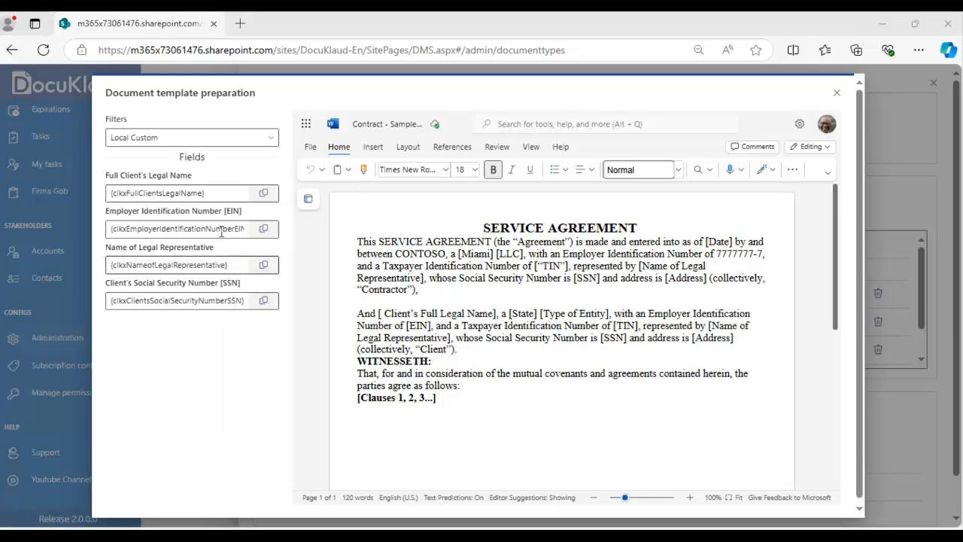
- Review the template fields available under the All Items filter and set the filter back to Local Custom
left_click(209, 143)
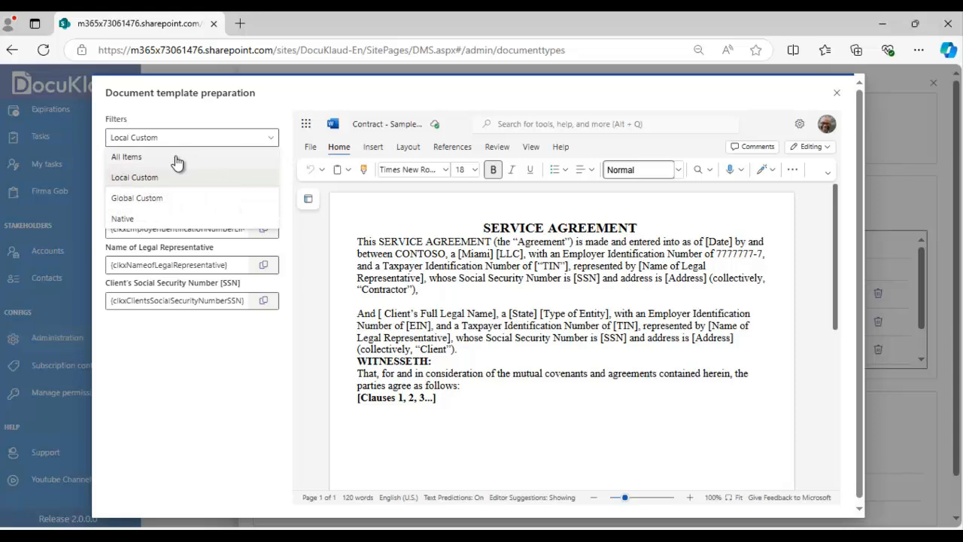
left_click(176, 163)
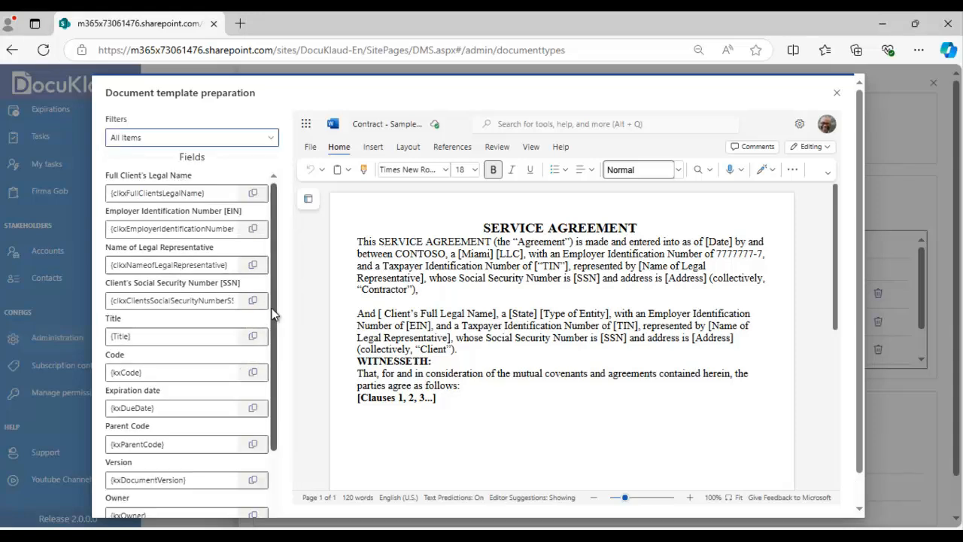
left_click_drag(272, 317, 276, 388)
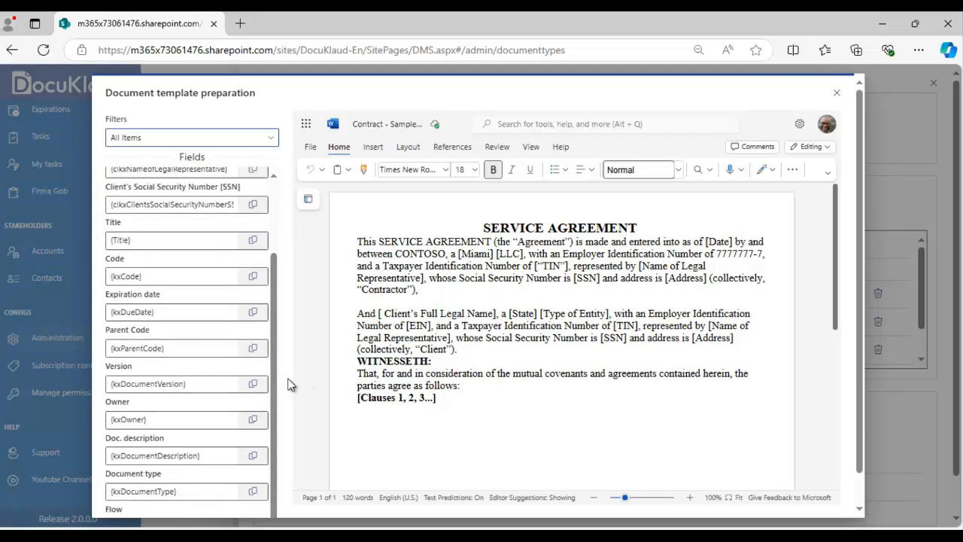
left_click_drag(279, 377, 260, 170)
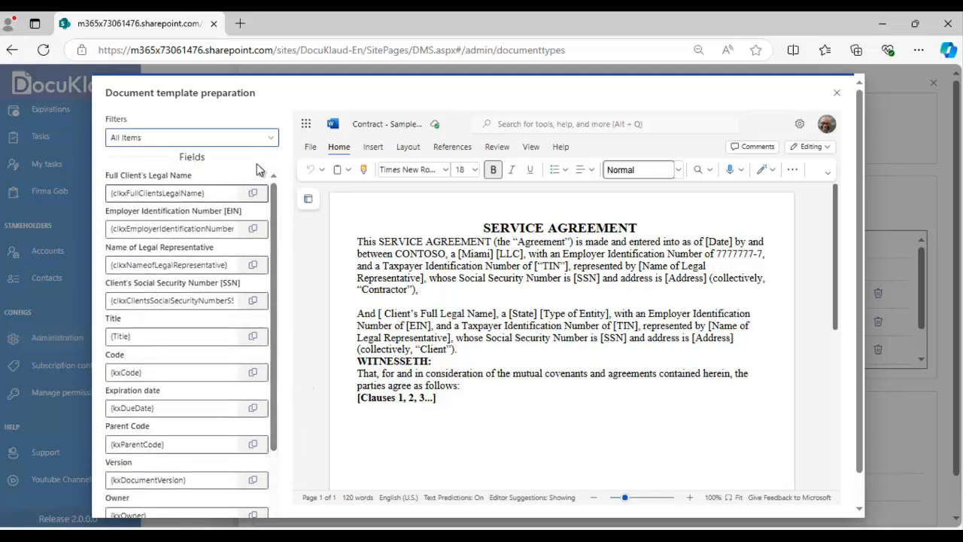
left_click(257, 137)
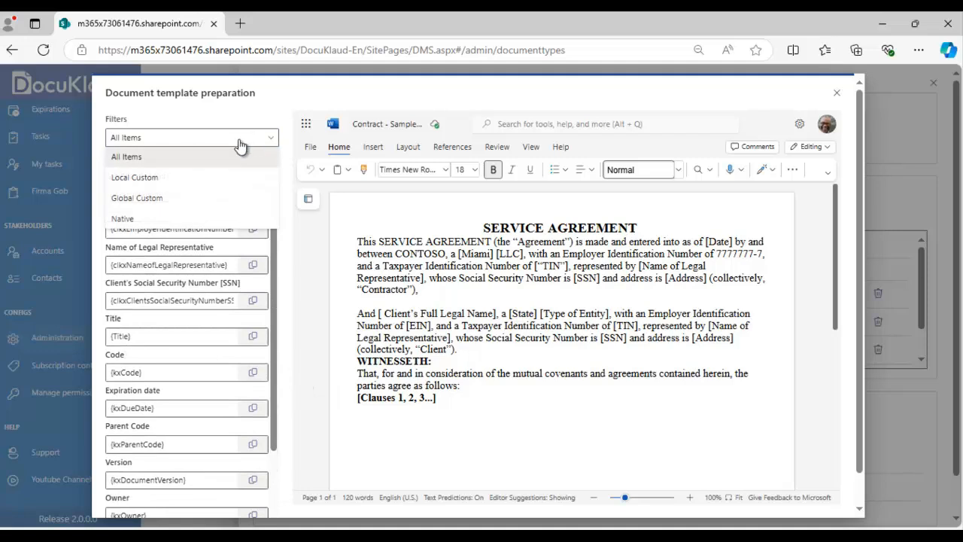
left_click(179, 179)
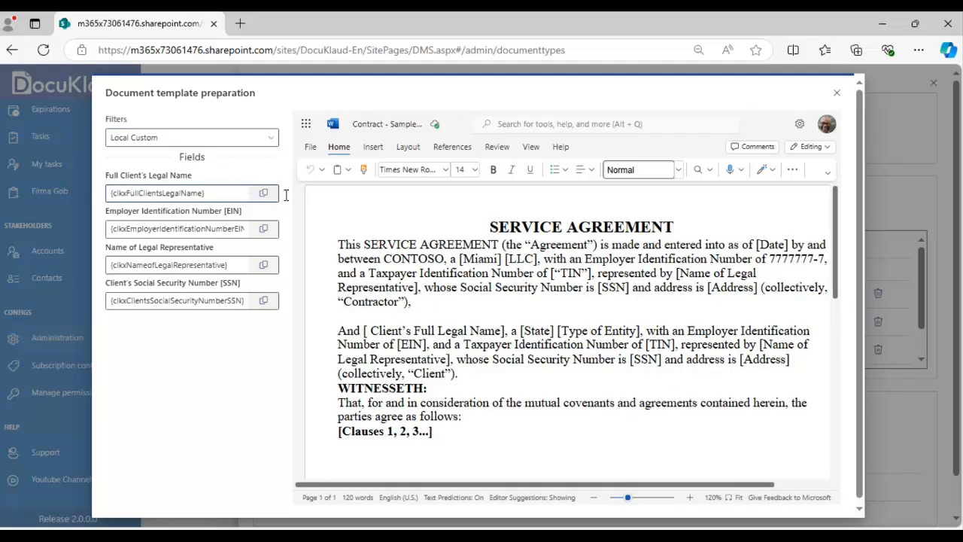
left_click_drag(384, 256, 444, 260)
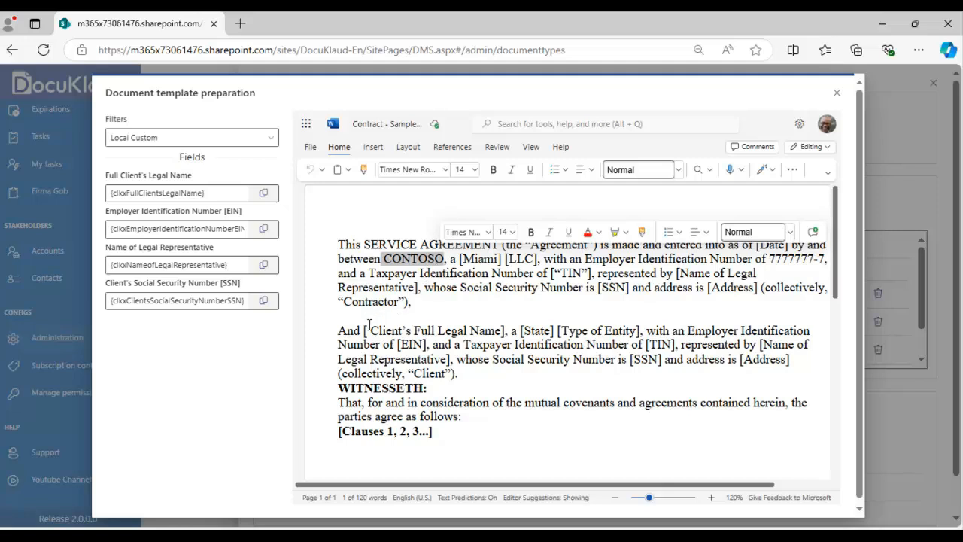
left_click_drag(369, 331, 583, 413)
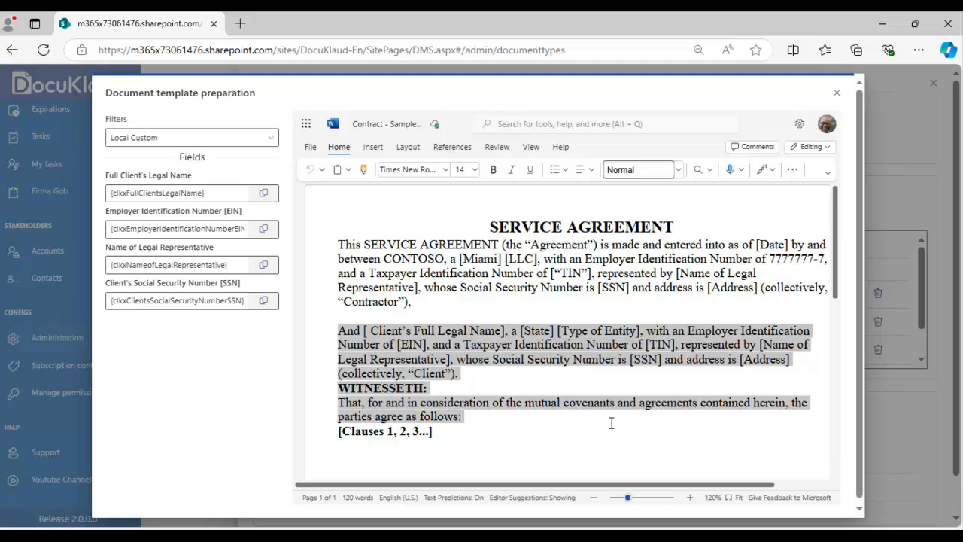
left_click(603, 423)
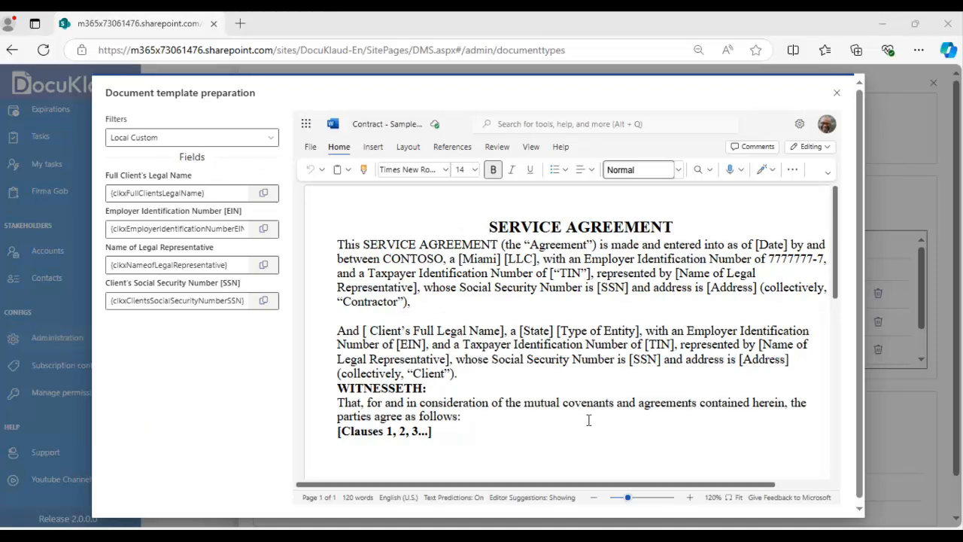
- Replace "[ Client's Full Legal Name]" in the client paragraph with the field code {clkxFullClientsLegalName} and make it bold
left_click(264, 194)
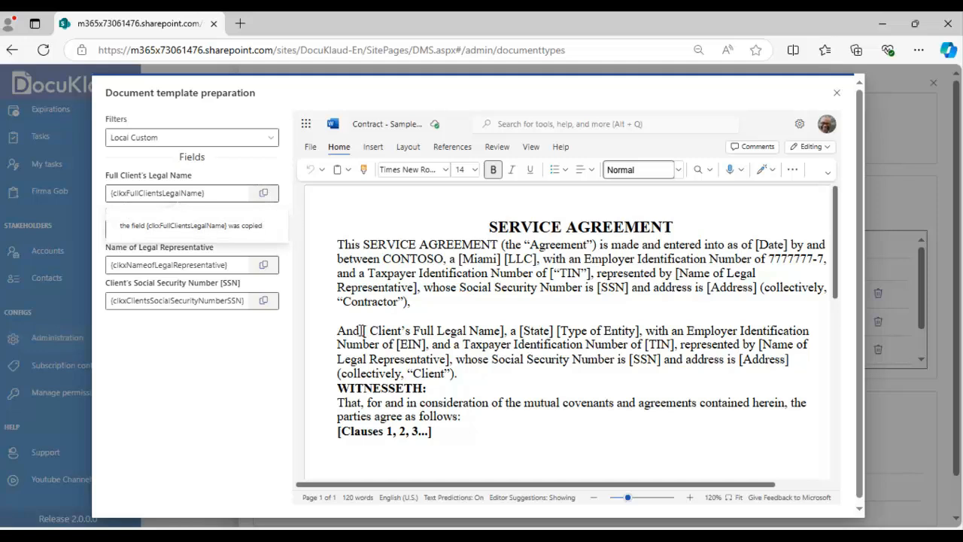
left_click_drag(364, 331, 504, 329)
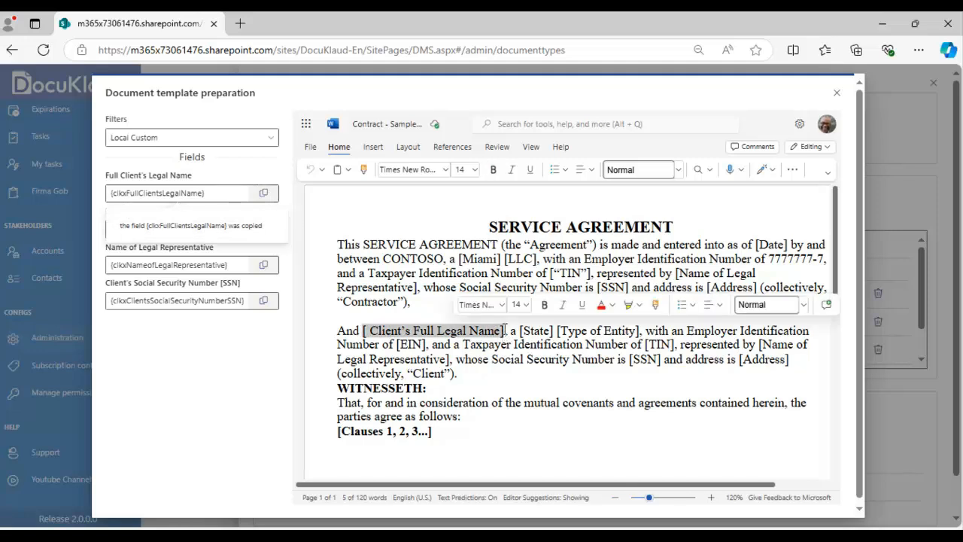
key("ctrl+v")
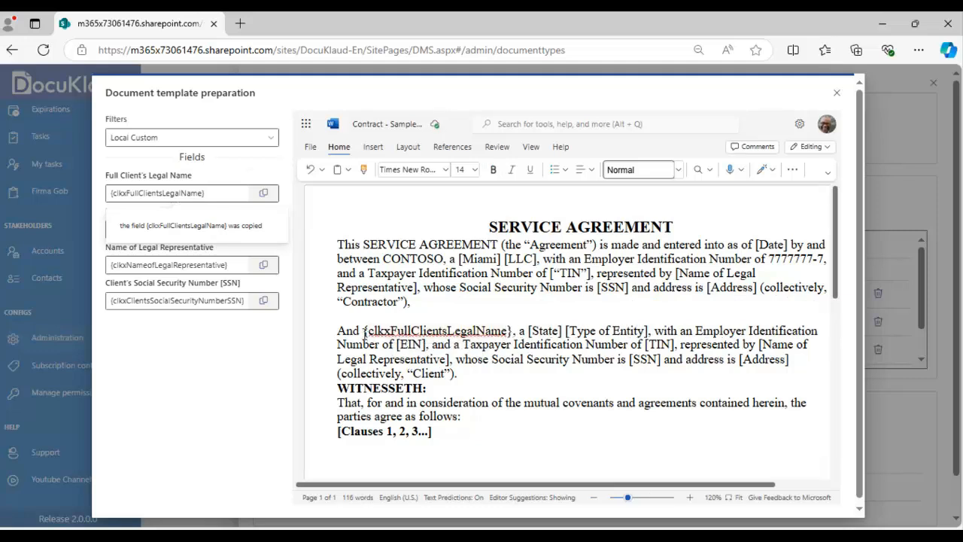
left_click_drag(364, 332, 515, 333)
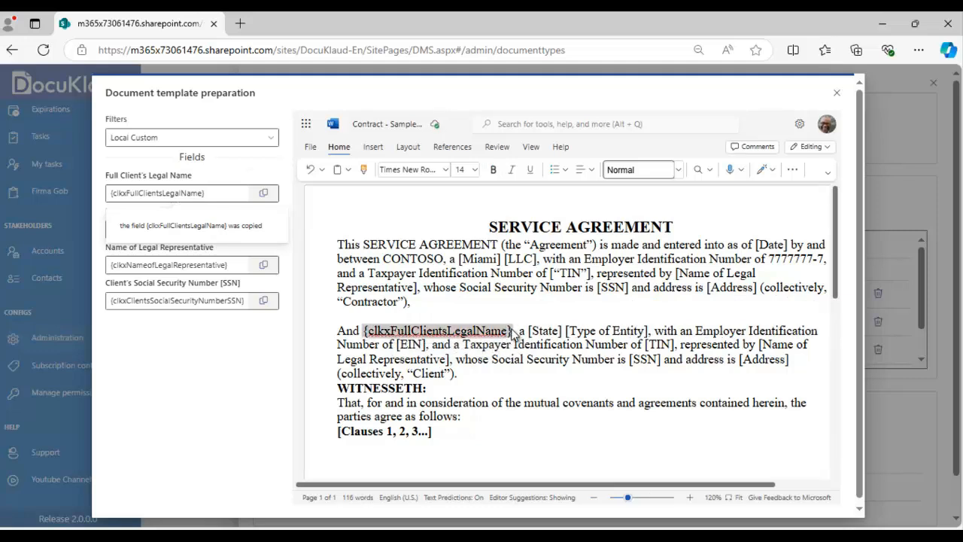
left_click(493, 170)
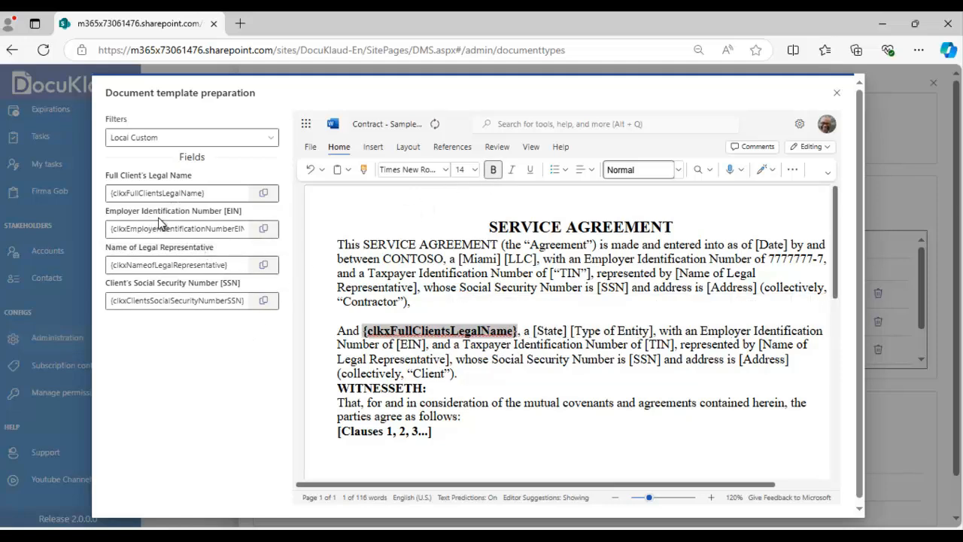
- Replace "[EIN]" in the client paragraph with the field code {clkxEmployerIdentificationNumberEIN}
left_click(263, 228)
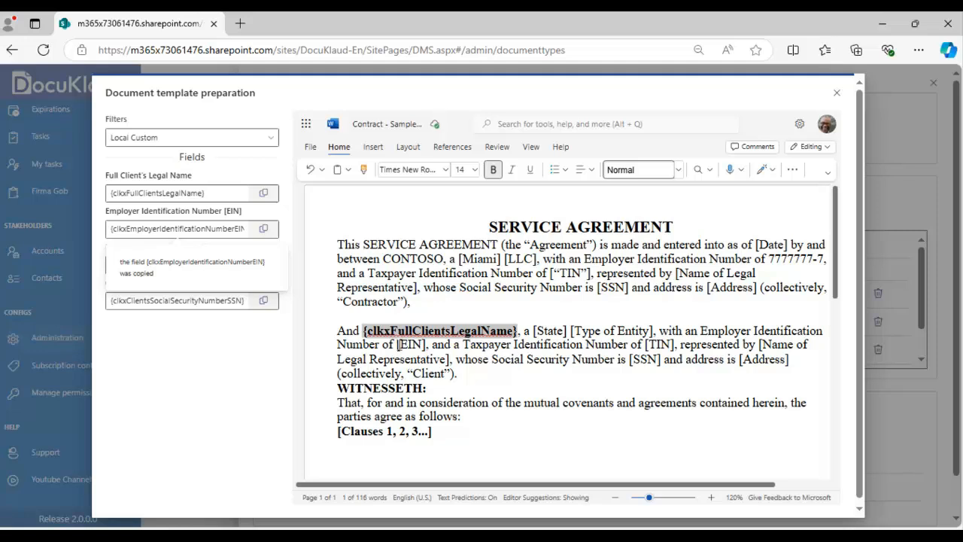
double_click(404, 344)
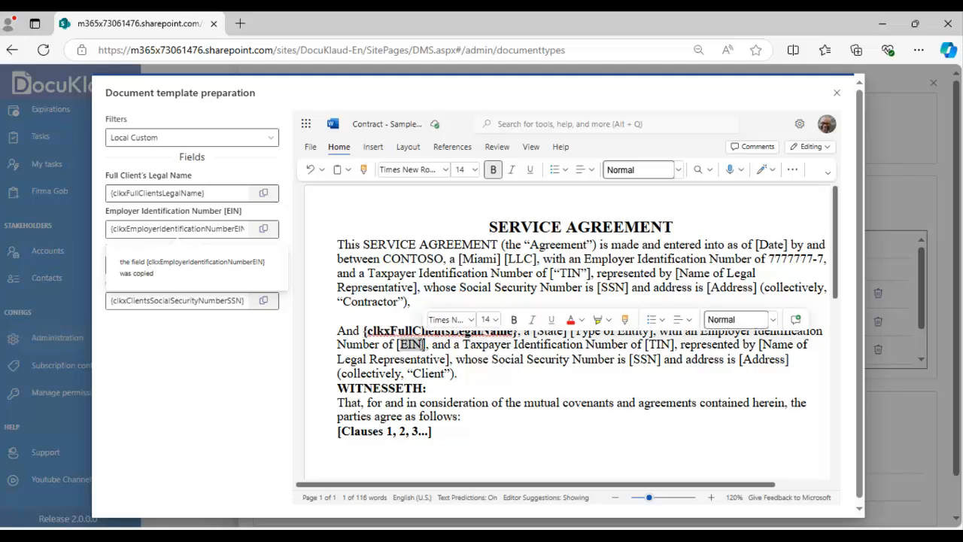
left_click_drag(398, 344, 428, 347)
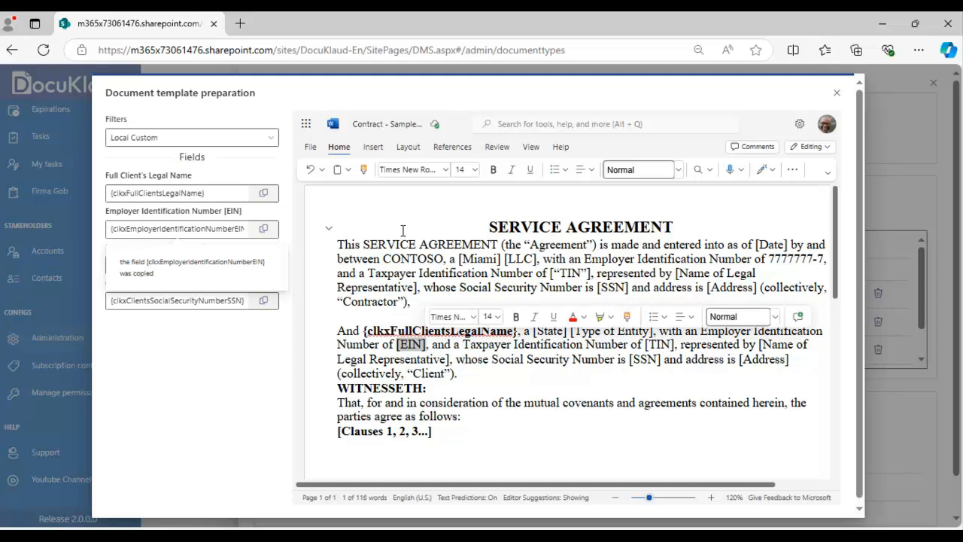
key("ctrl+v")
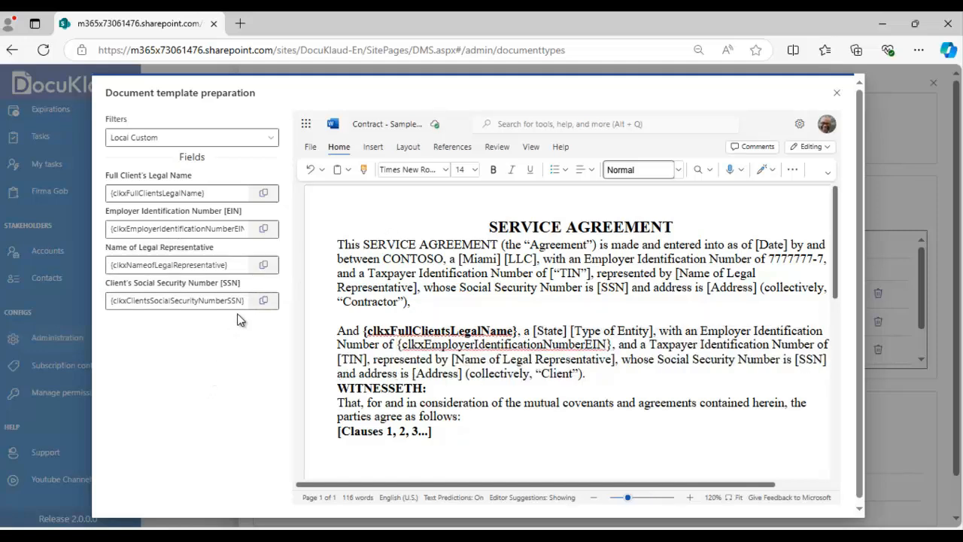
- Replace "[Name of Legal Representative]" in the client paragraph with the field code {clkxNameofLegalRepresentative} and make it bold
left_click(263, 264)
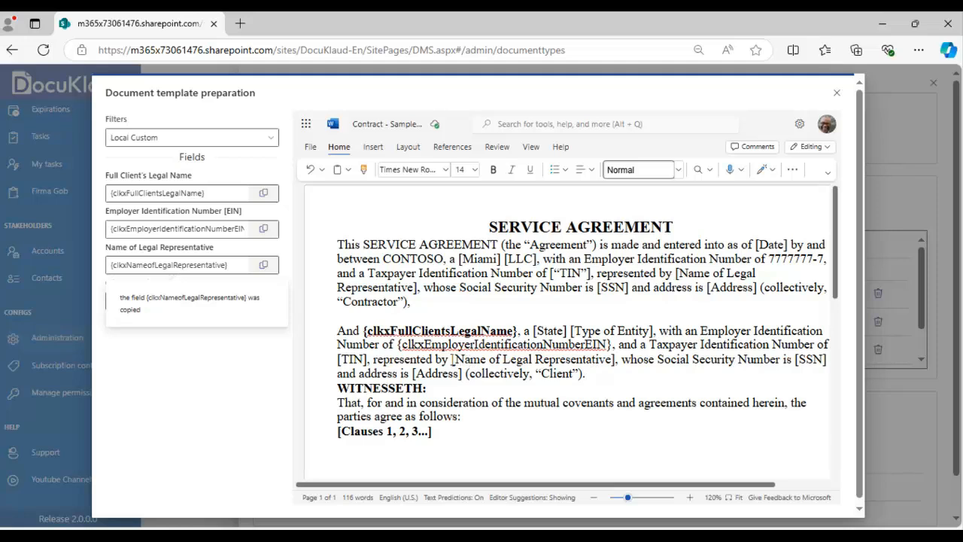
left_click_drag(453, 359, 615, 365)
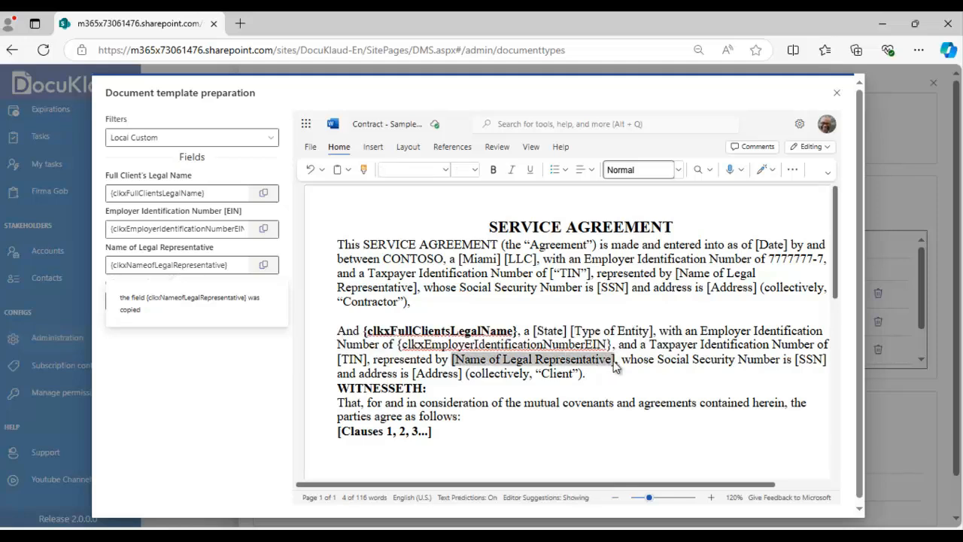
key("ctrl+v")
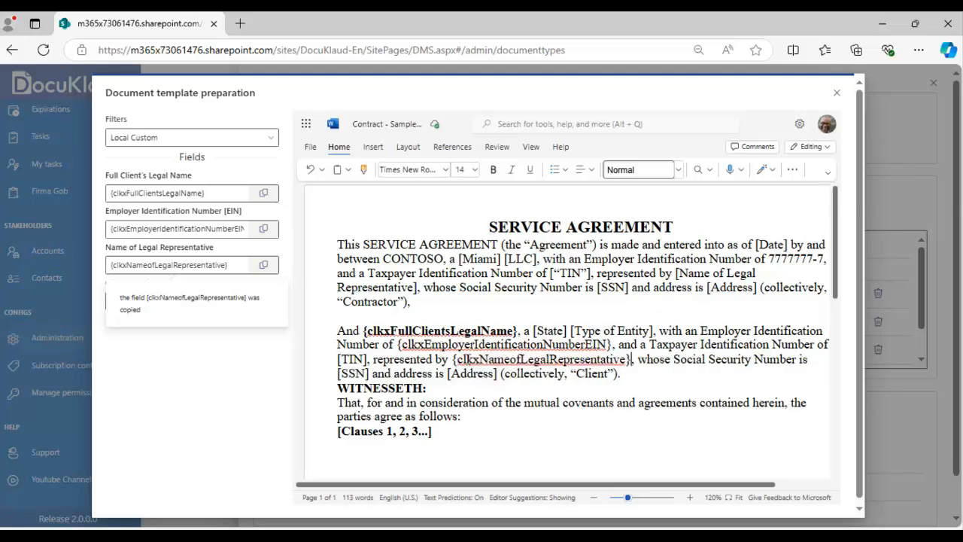
left_click_drag(453, 359, 632, 366)
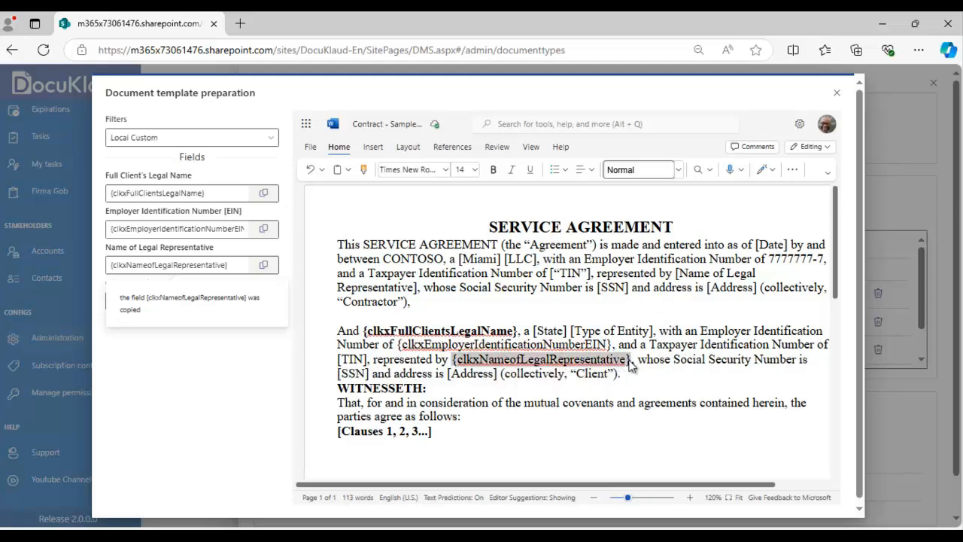
left_click(385, 337)
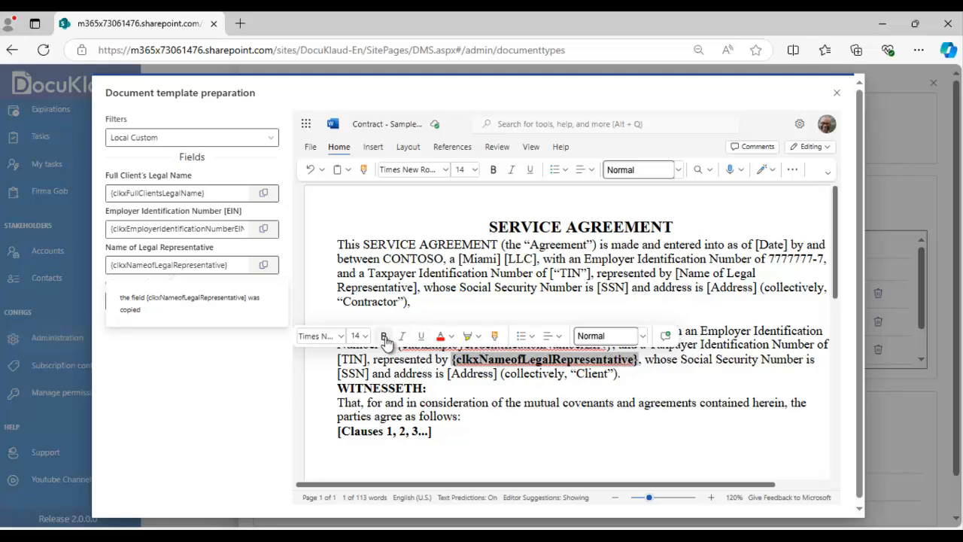
left_click(459, 374)
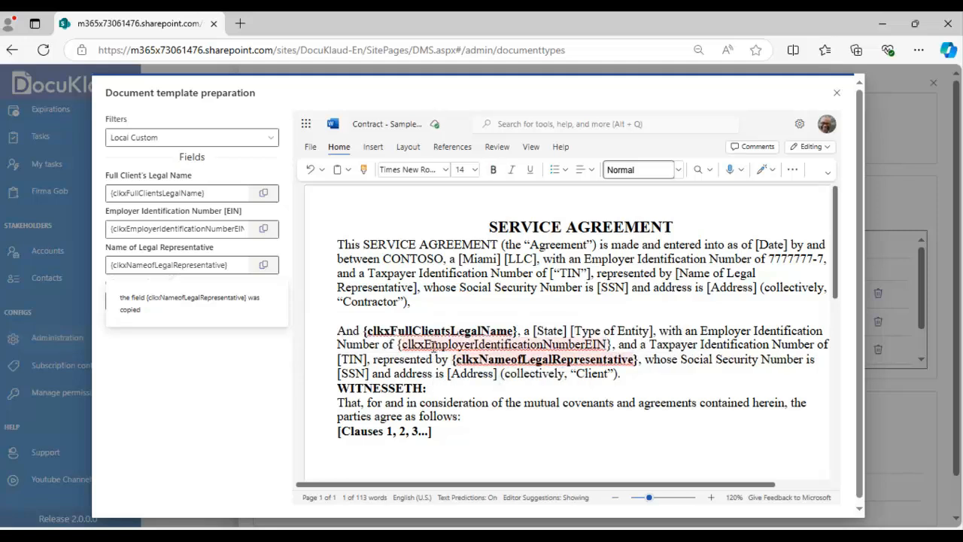
- Make the field code {clkxEmployerIdentificationNumberEIN} in the client paragraph bold
left_click_drag(468, 340, 612, 350)
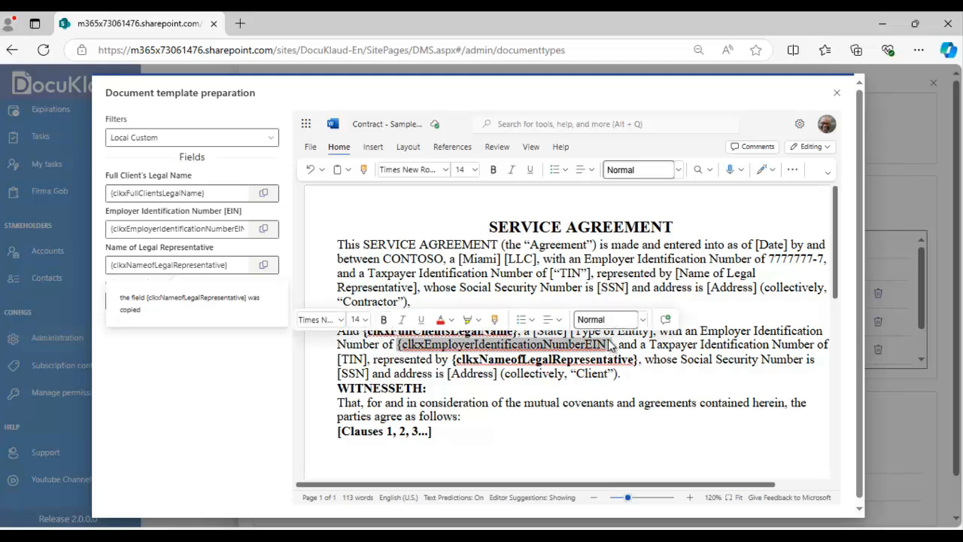
left_click(383, 321)
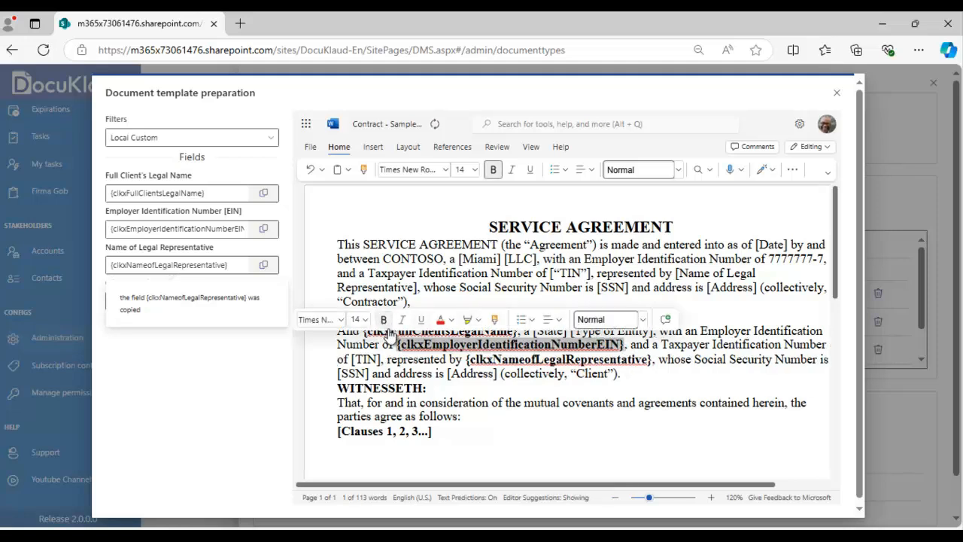
left_click(303, 303)
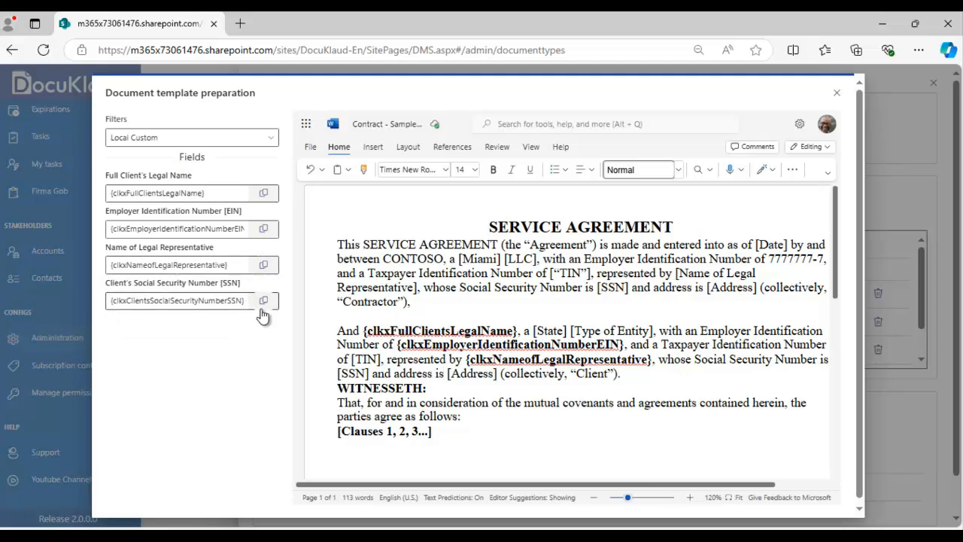
- Replace "[SSN]" in the client paragraph with the field code {clkxClientsSocialSecurityNumberSSN}, make it bold, and close the template preparation window
left_click(263, 308)
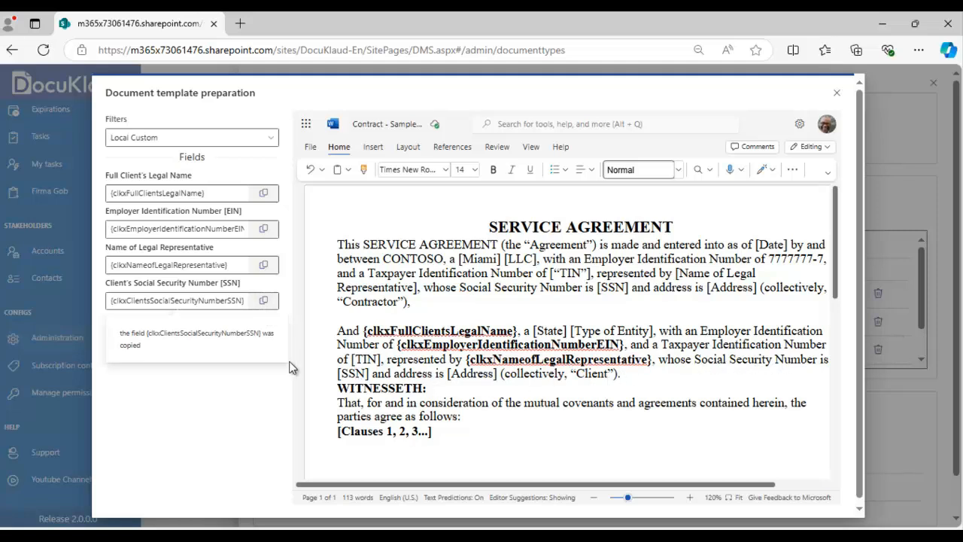
left_click_drag(350, 373, 369, 374)
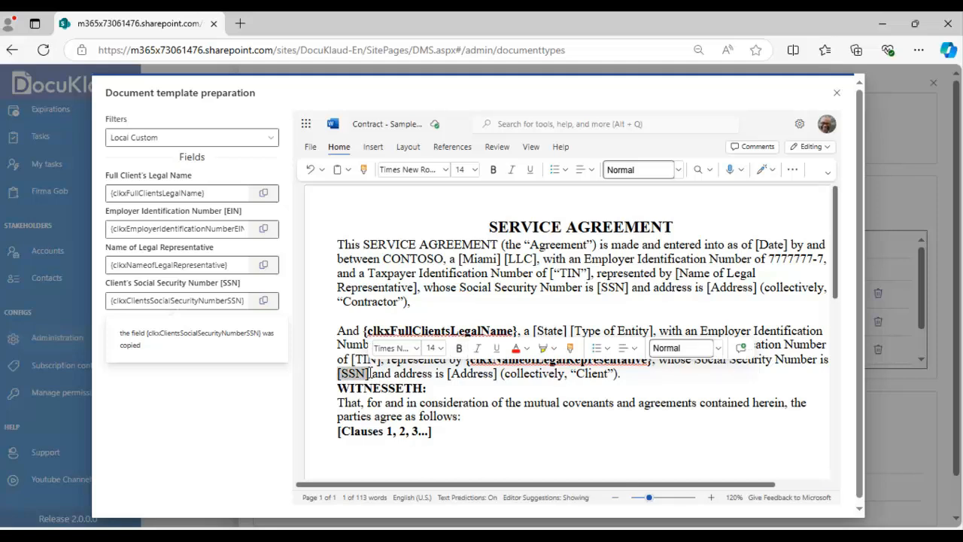
key("ctrl+v")
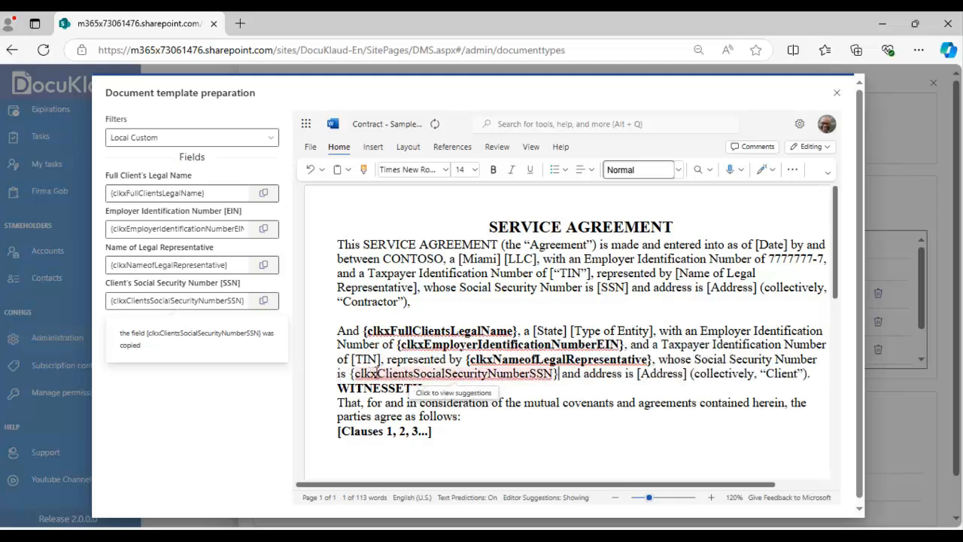
left_click_drag(350, 373, 556, 373)
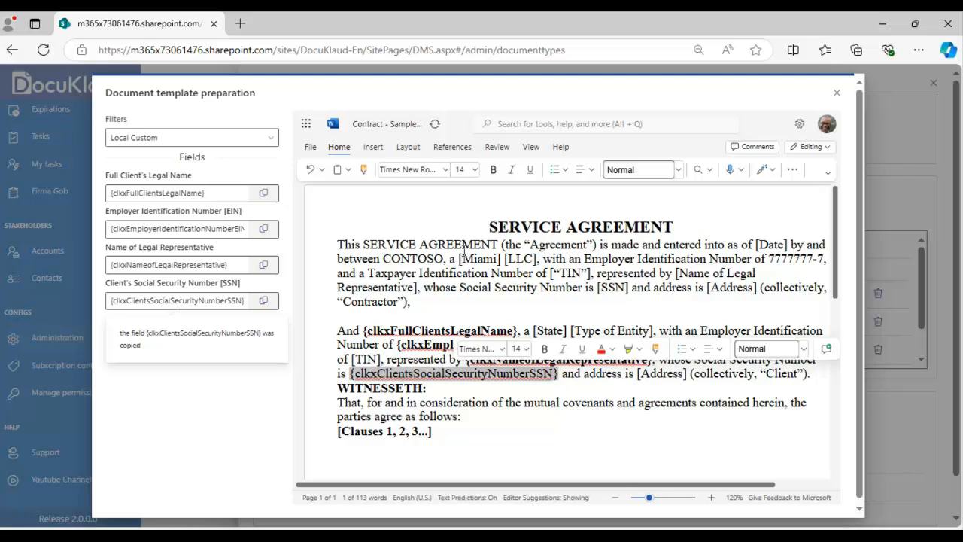
left_click(493, 169)
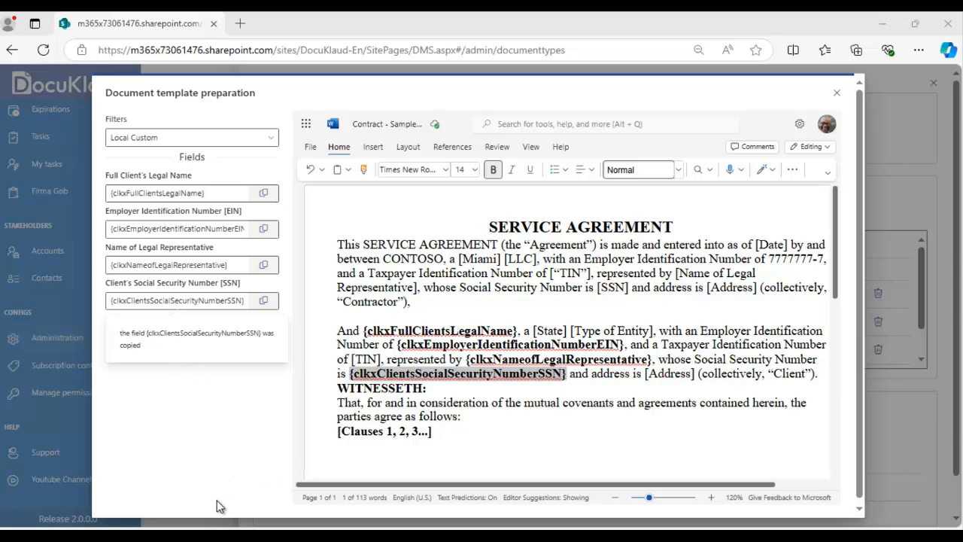
scroll(421, 387, "down", 1)
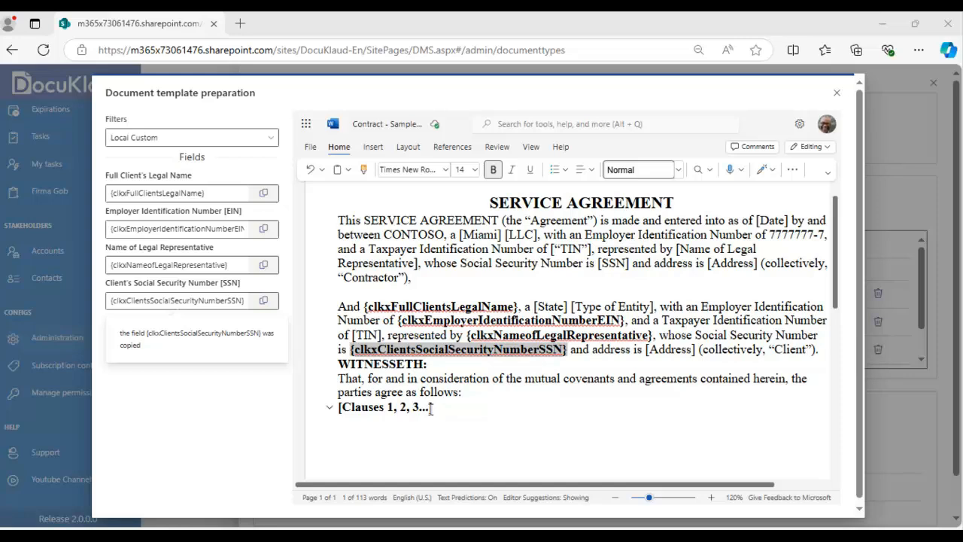
left_click(840, 93)
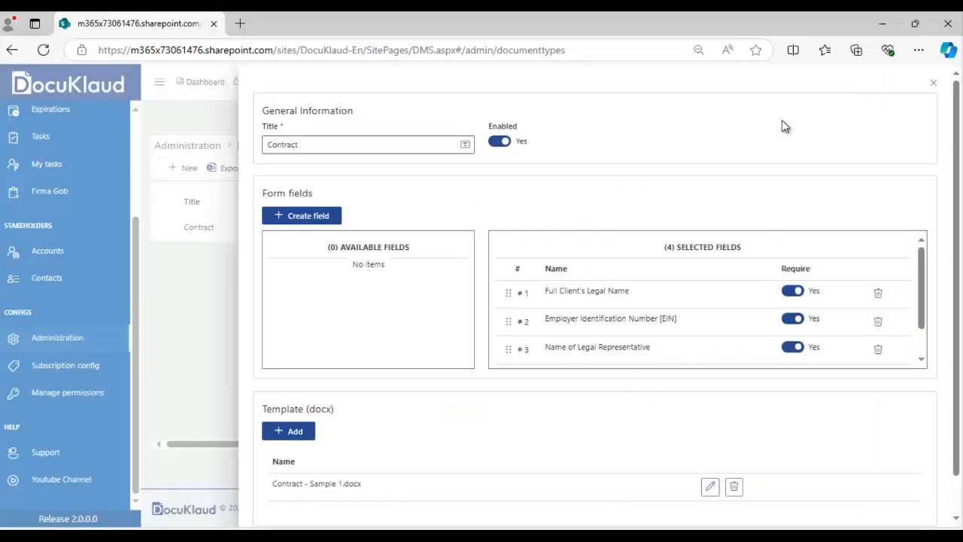
- Create a form field titled "Clauses" with the type Multiple lines of text
left_click(321, 226)
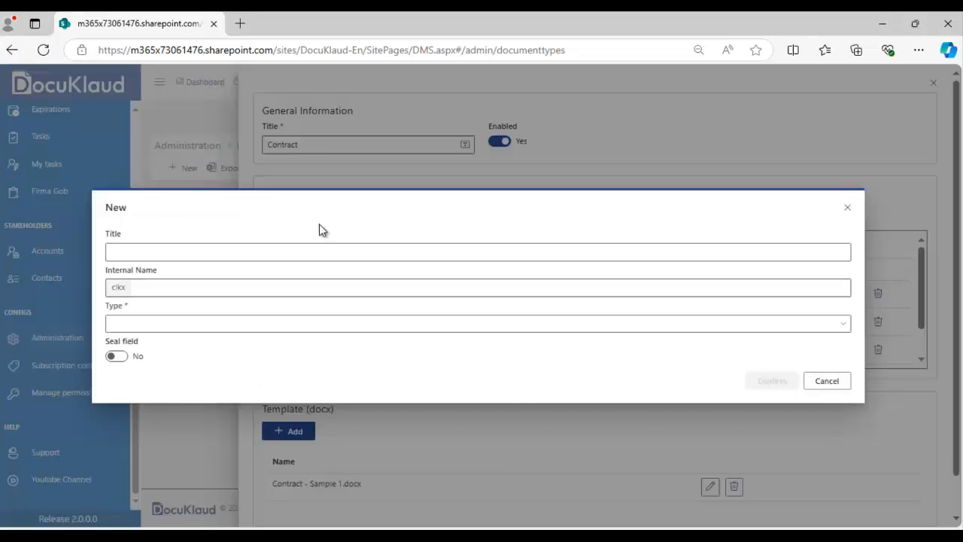
left_click(311, 250)
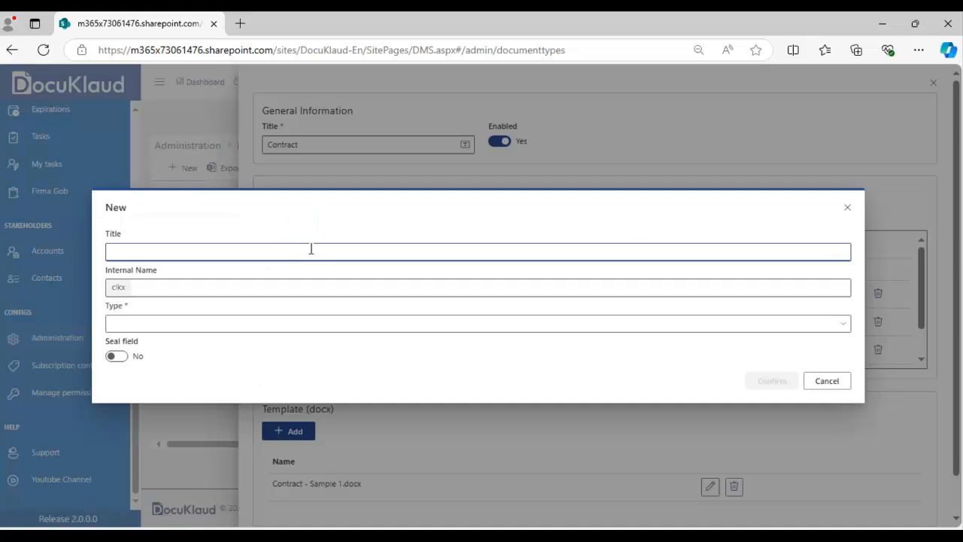
type("Clauses")
left_click(283, 324)
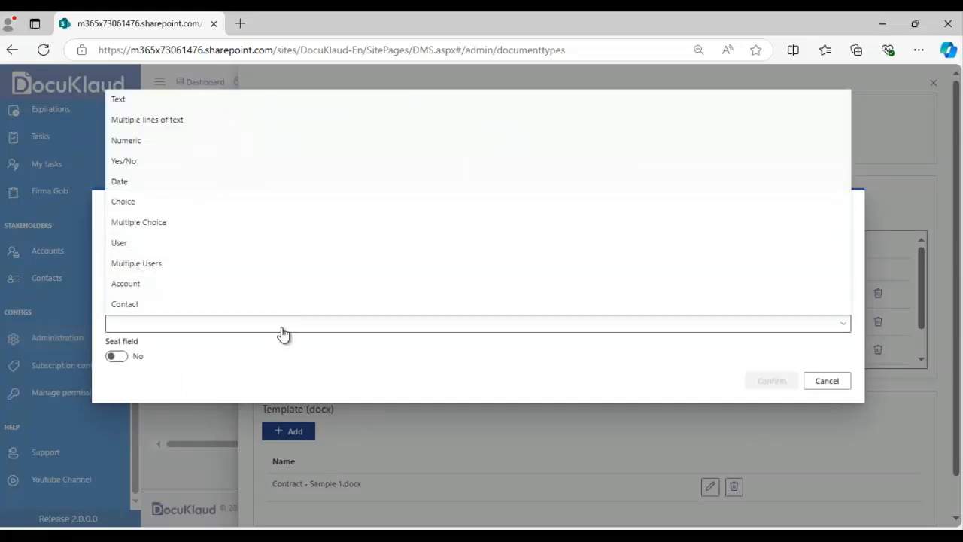
left_click(222, 127)
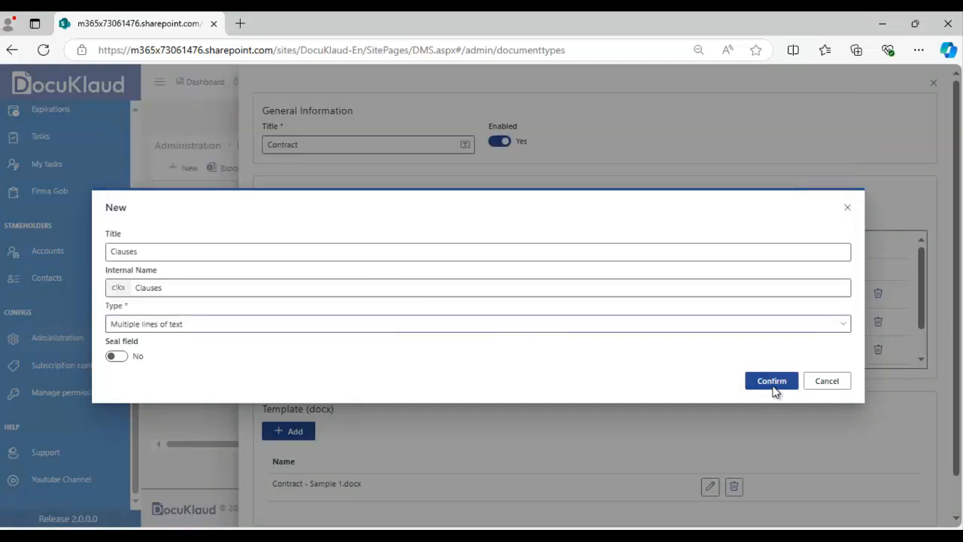
left_click(774, 387)
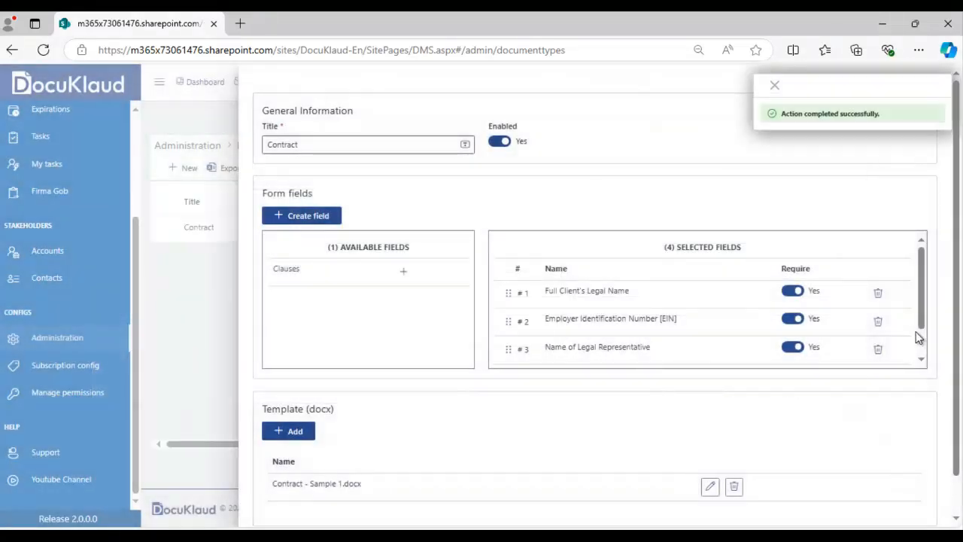
- Add the available Clauses field to the selected fields of the Contract document type and check the list
scroll(918, 337, "down", 2)
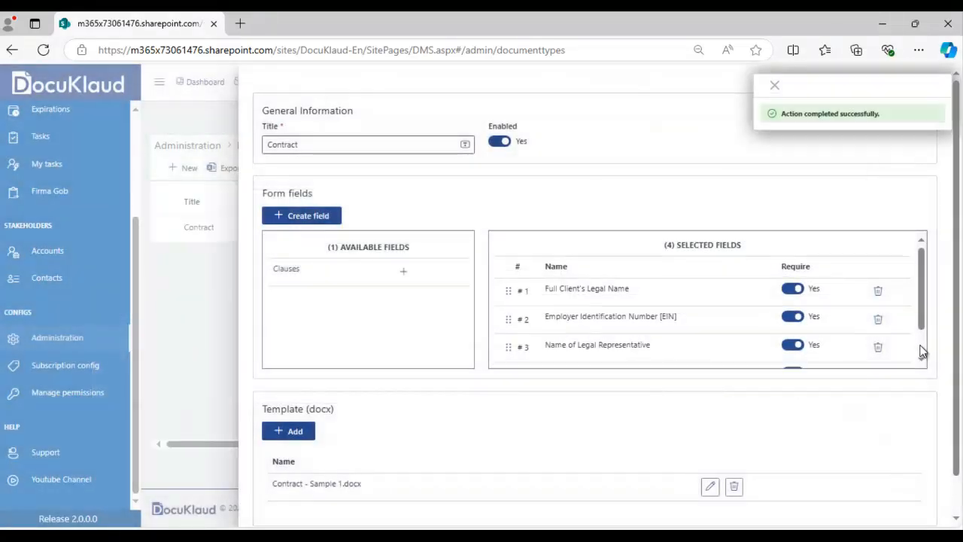
left_click(410, 277)
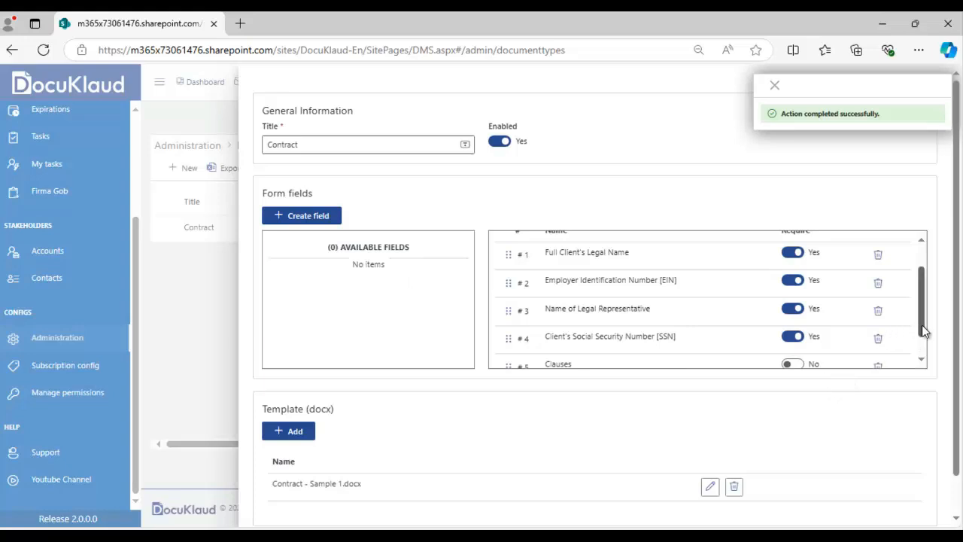
left_click_drag(922, 331, 921, 344)
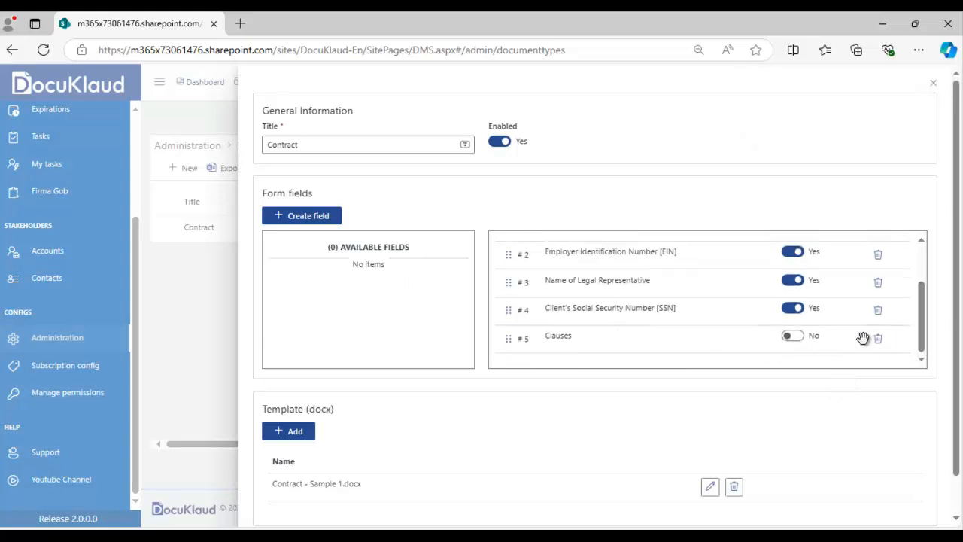
left_click_drag(921, 331, 921, 289)
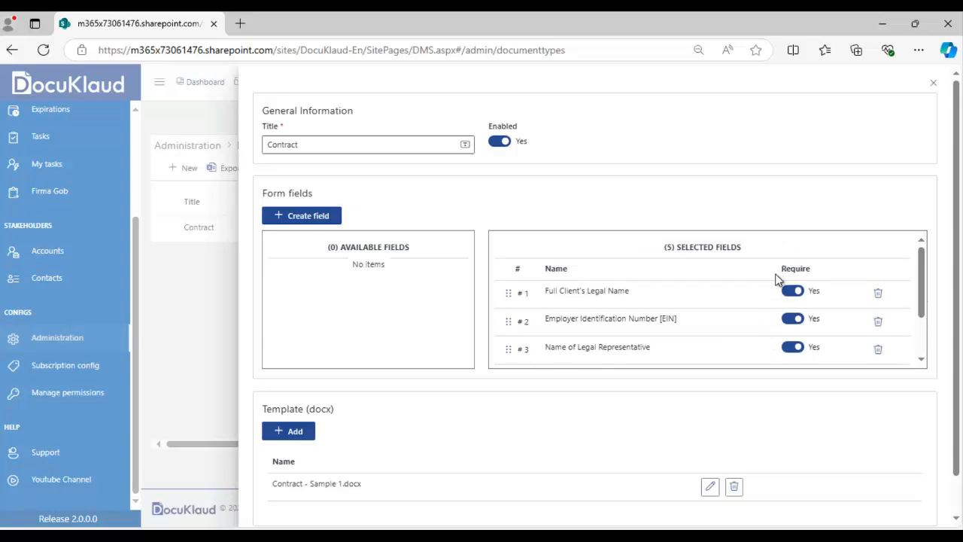
mouse_move(925, 300)
left_mouse_down()
mouse_move(923, 350)
mouse_move(922, 279)
mouse_move(923, 348)
mouse_move(923, 303)
mouse_move(923, 318)
left_mouse_up()
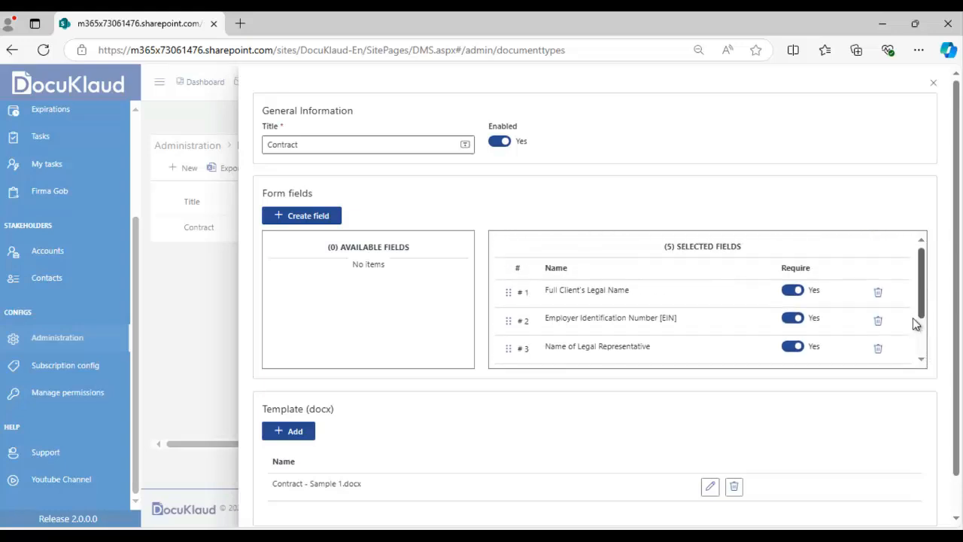
- Open the Contract - Sample 1.docx template for editing, keep the Local Custom filter, and copy the Clauses field code
left_click(711, 485)
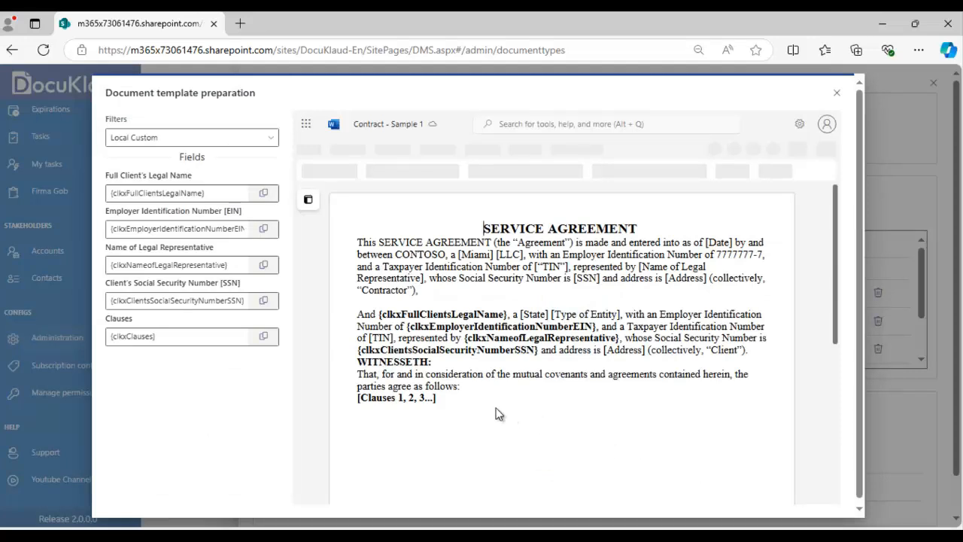
left_click(234, 139)
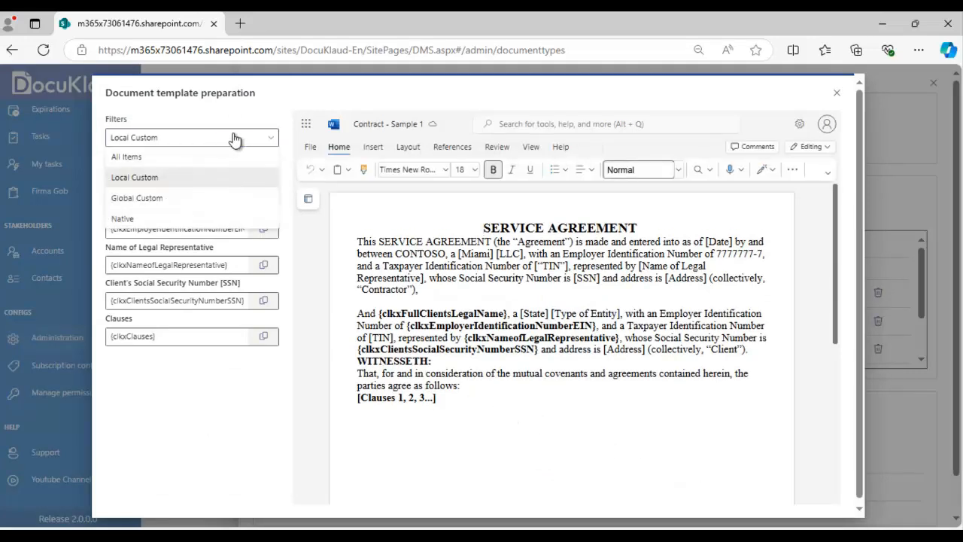
left_click(189, 177)
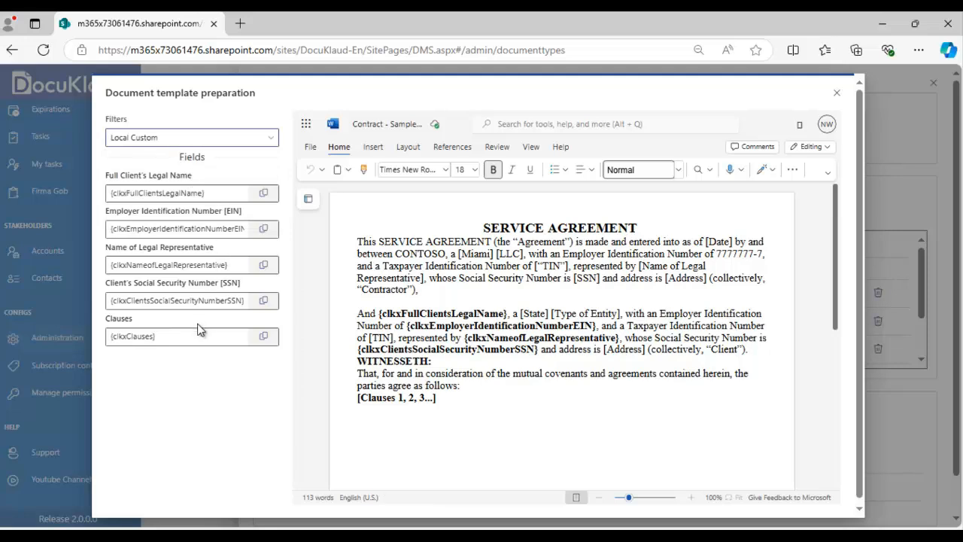
left_click(265, 338)
- Add a bold "CLAUSES:" heading above "[Clauses 1, 2, 3...]", with blank lines before and after the heading
left_click(357, 397)
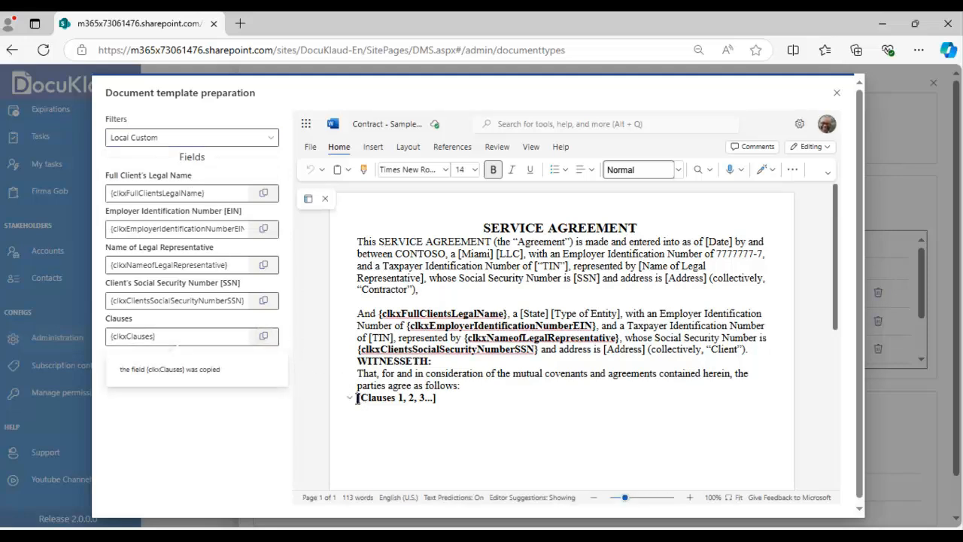
left_click(506, 390)
key("Return")
key("Return")
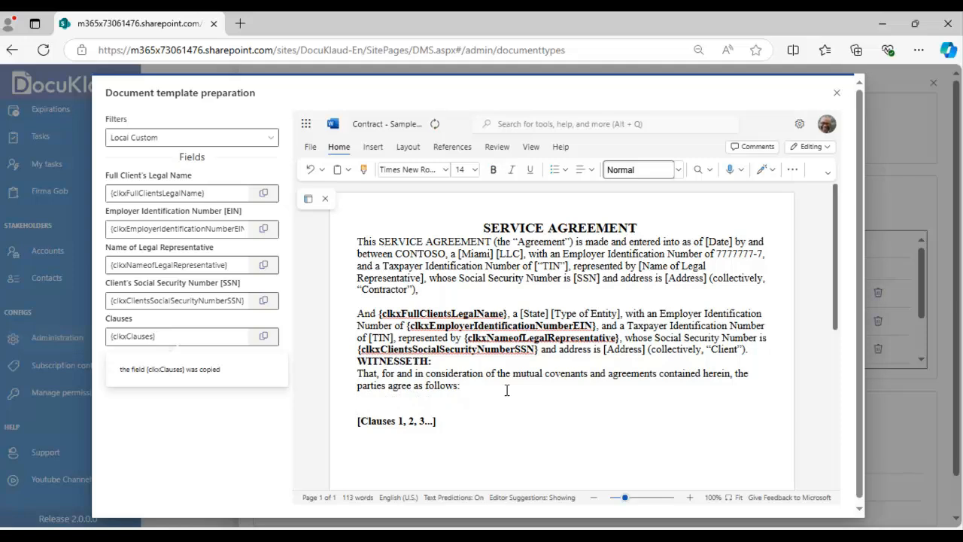
type("CLAUSES")
key("shift+Left")
key("shift+Left")
key("shift+Left")
key("shift+Left")
key("shift+Left")
key("shift+Left")
key("shift+Left")
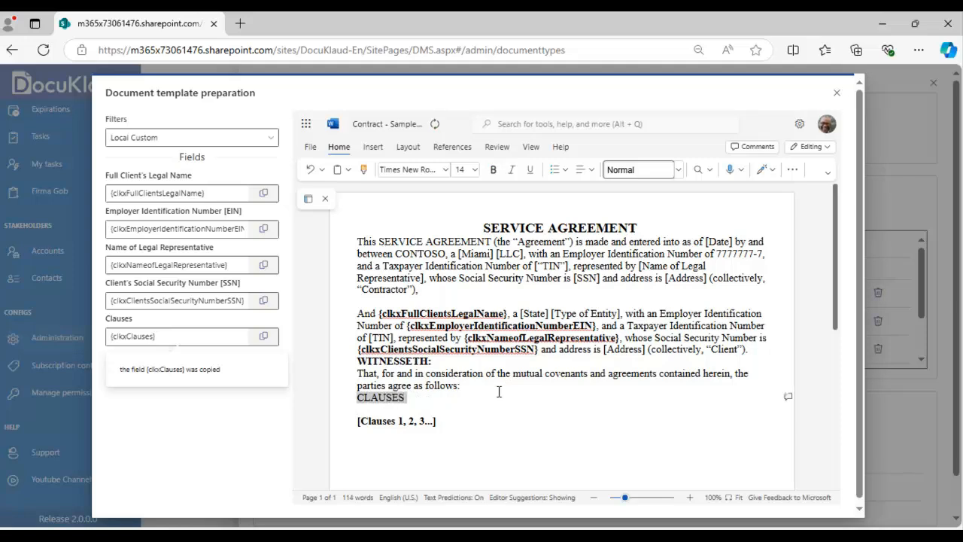
left_click(493, 169)
left_click(409, 396)
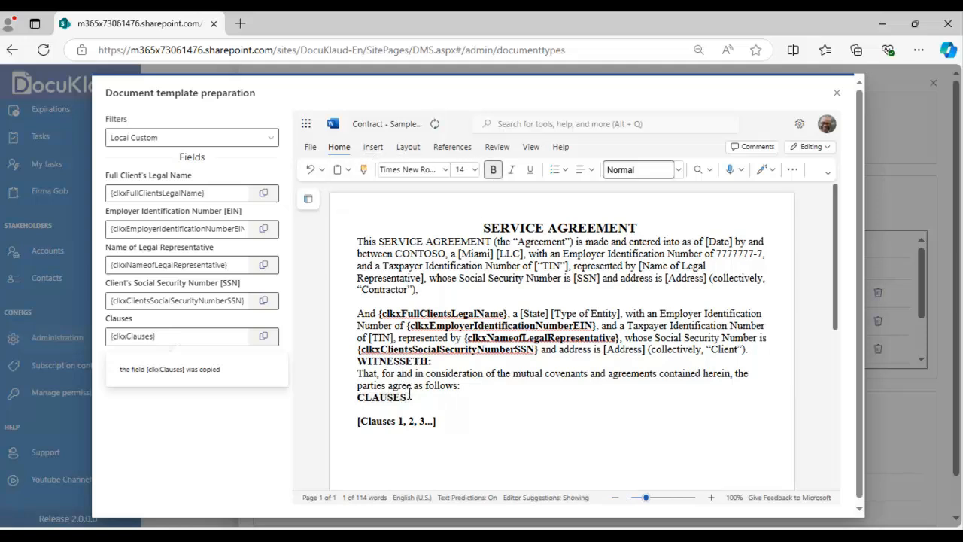
type(":")
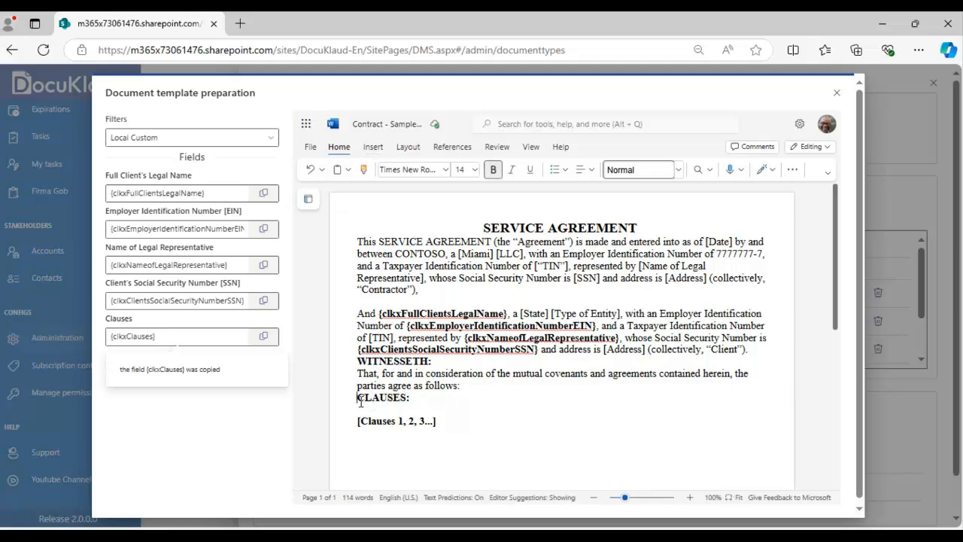
key("Return")
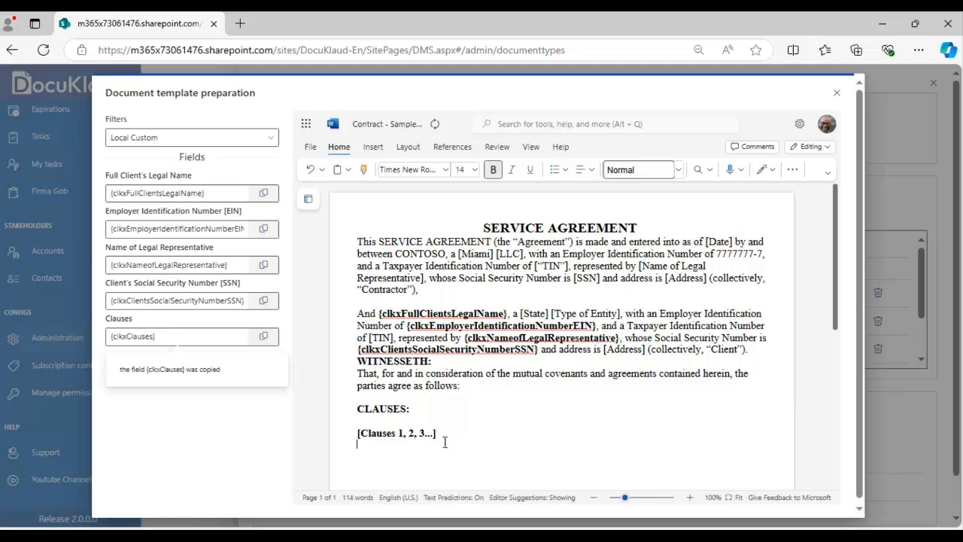
- Replace "[Clauses 1, 2, 3...]" with the field code {clkxClauses} and close the template preparation window
left_click(264, 337)
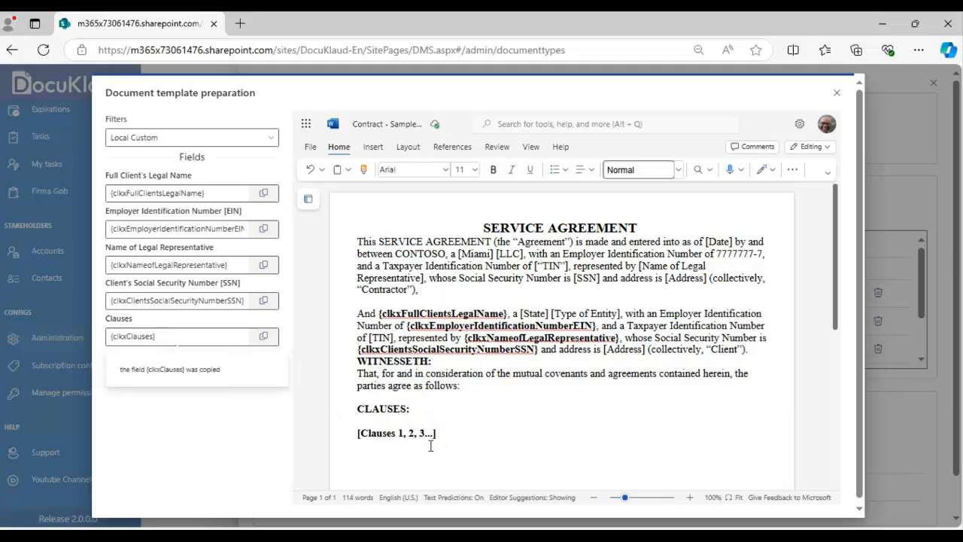
left_click_drag(449, 437, 357, 436)
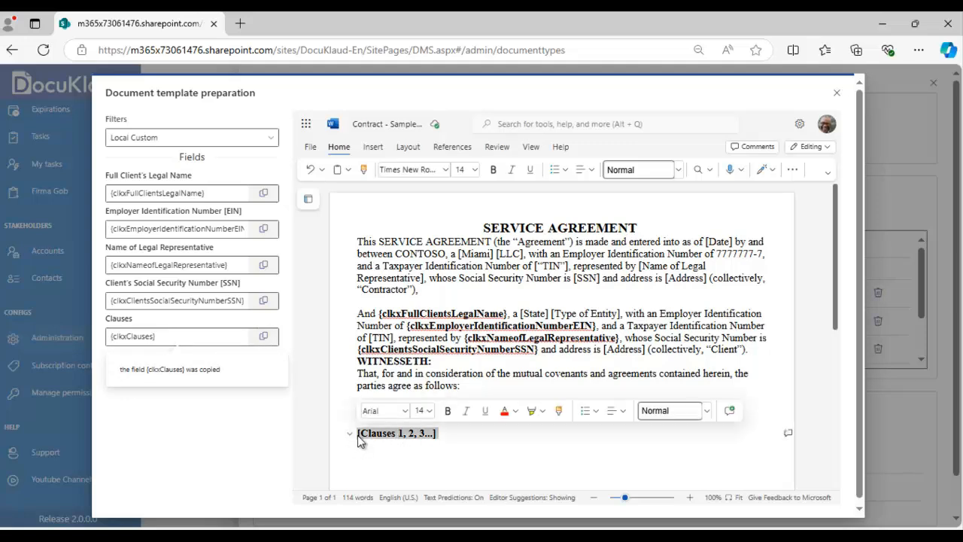
key("ctrl+v")
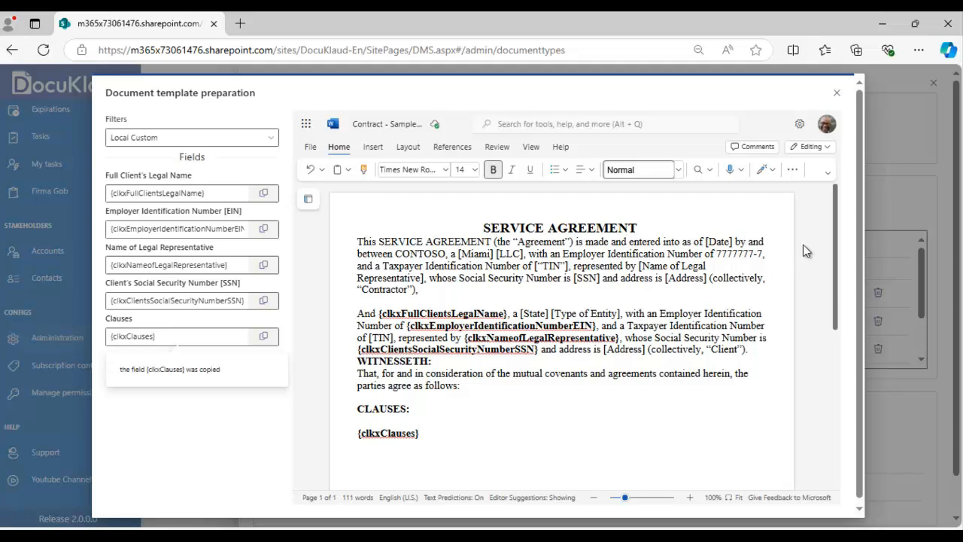
left_click(836, 93)
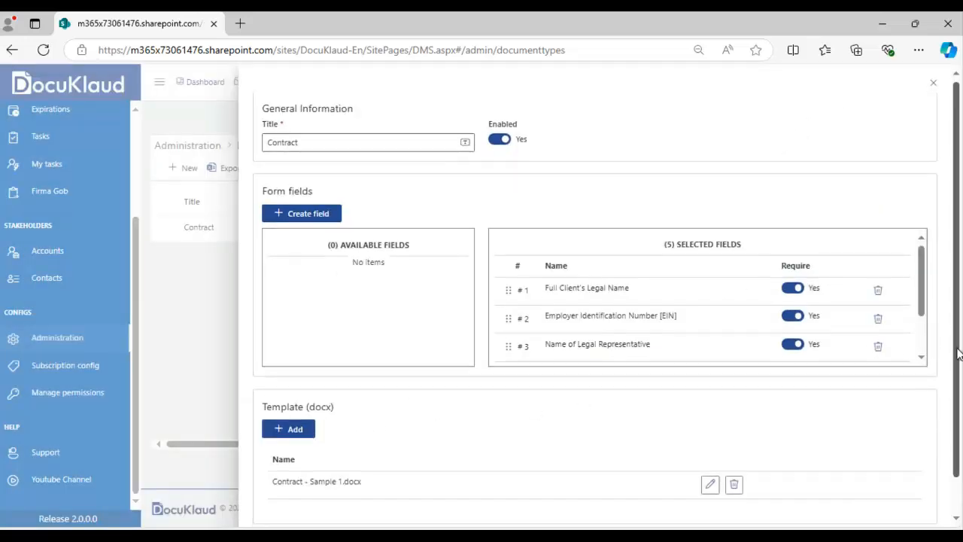
- Close the Contract document type form and return to the document types list
scroll(954, 337, "down", 1)
left_click(267, 513)
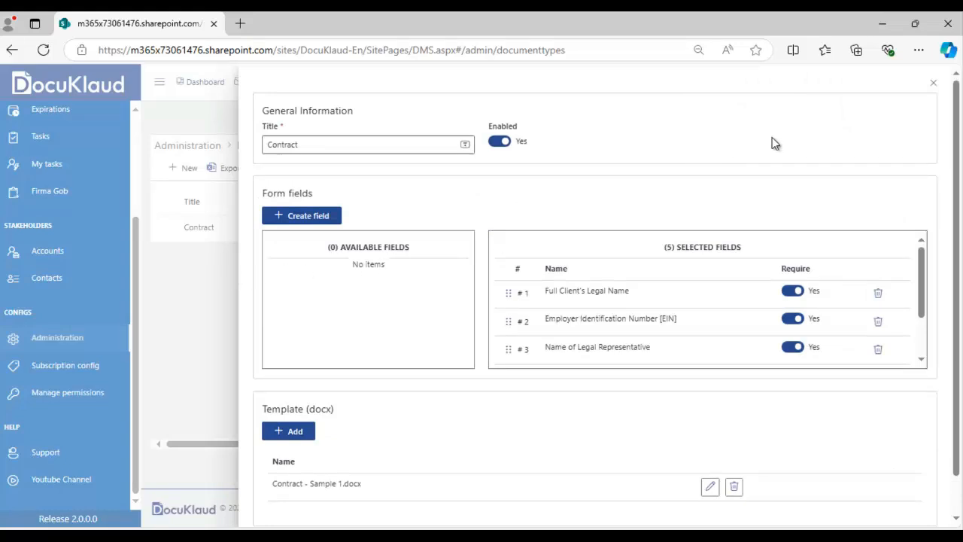
left_click(933, 82)
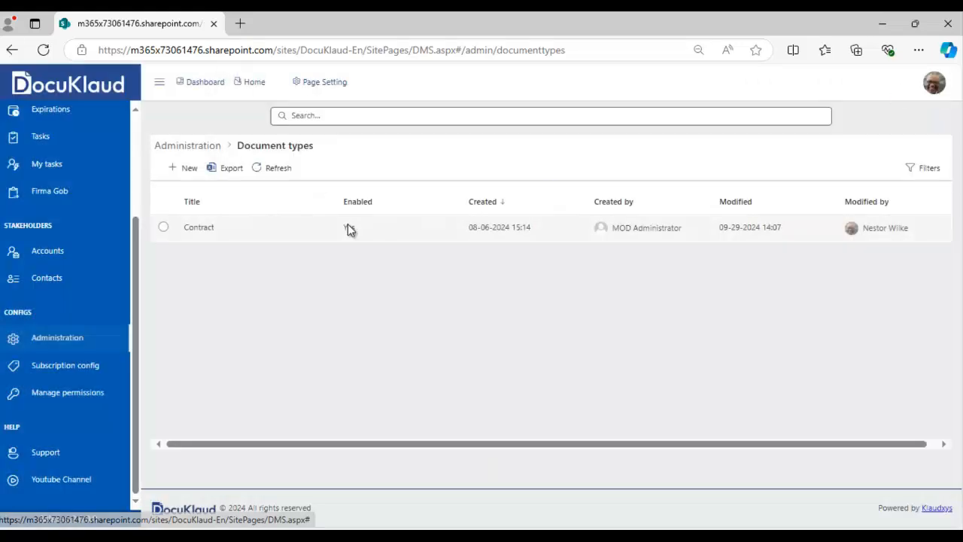
double_click(209, 241)
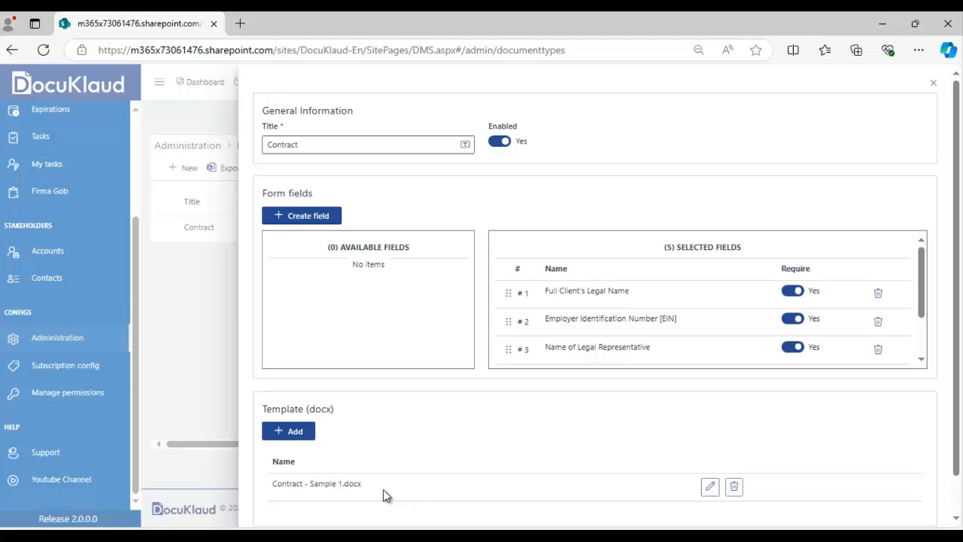
left_click(295, 432)
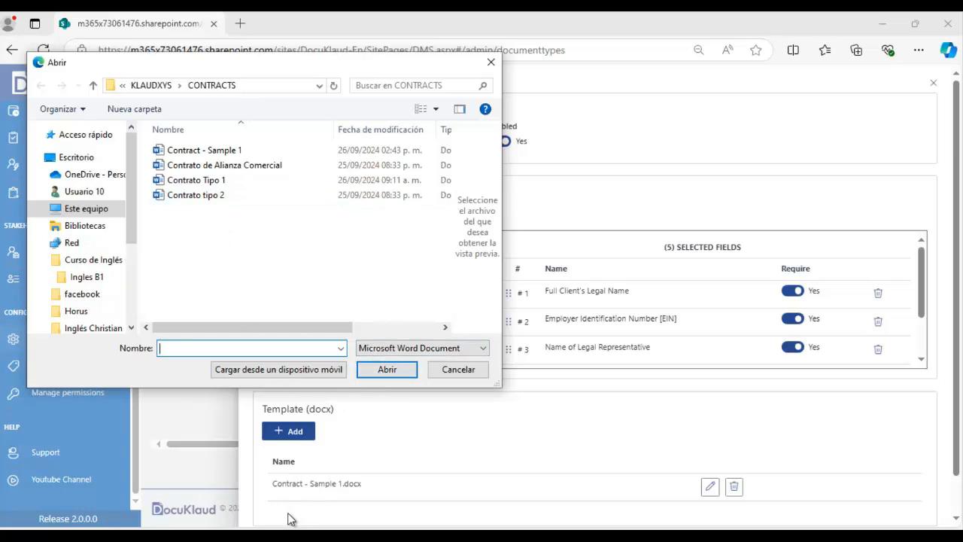
key("Escape")
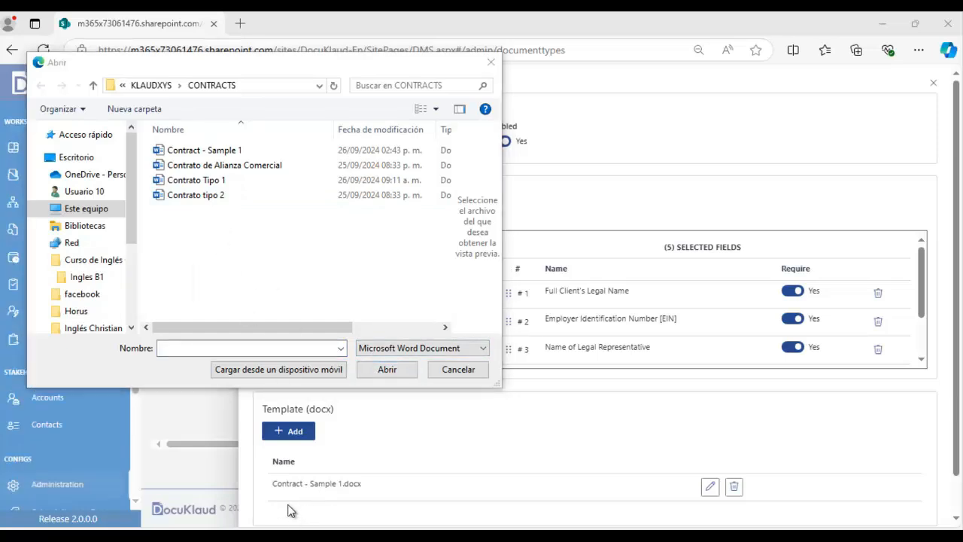
left_click(466, 372)
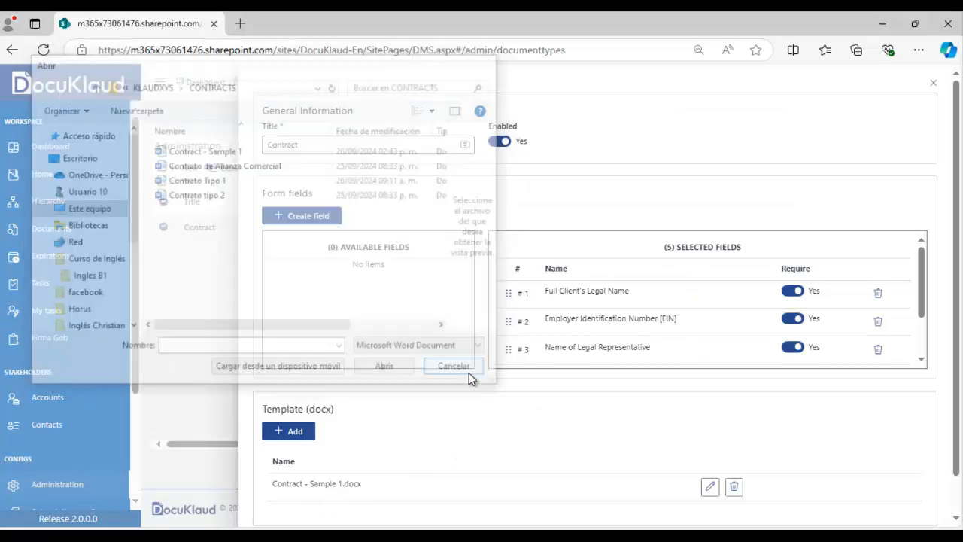
left_click(933, 82)
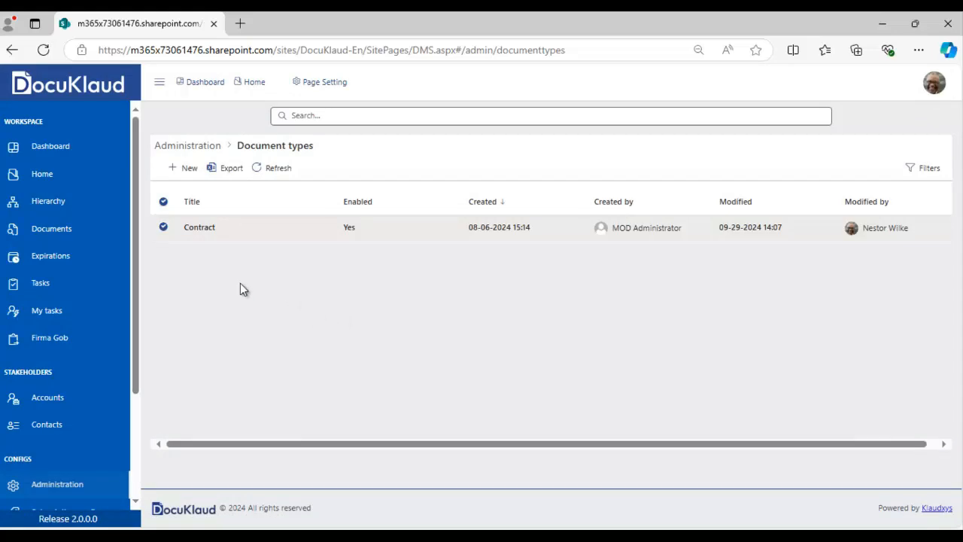
- Create a main folder in Home named Business Management with the code BUSSM and save it
left_click(59, 176)
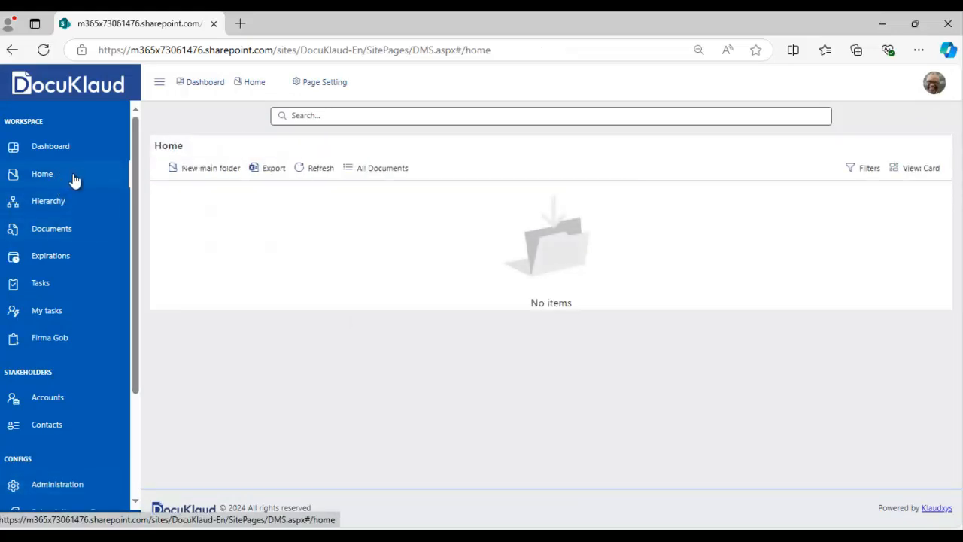
left_click(201, 179)
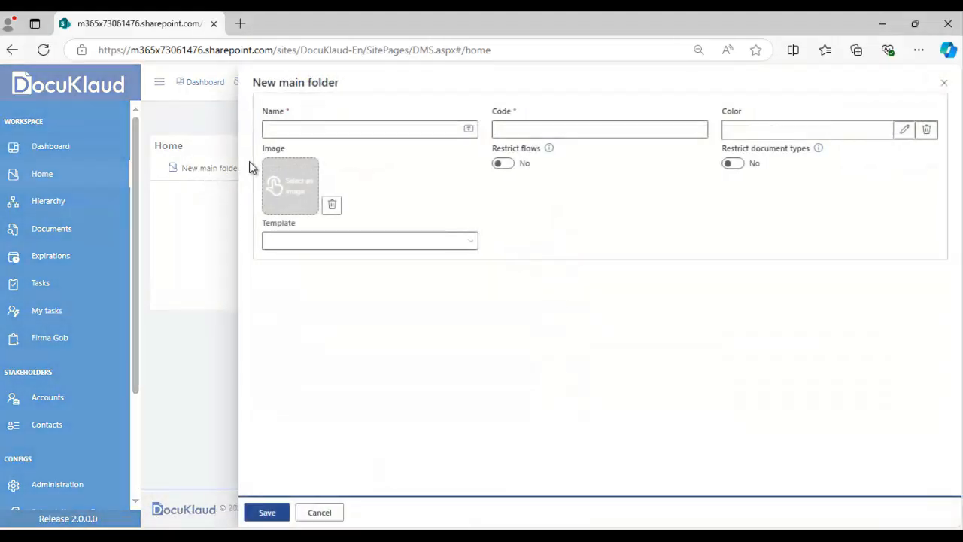
left_click(288, 133)
left_click(291, 132)
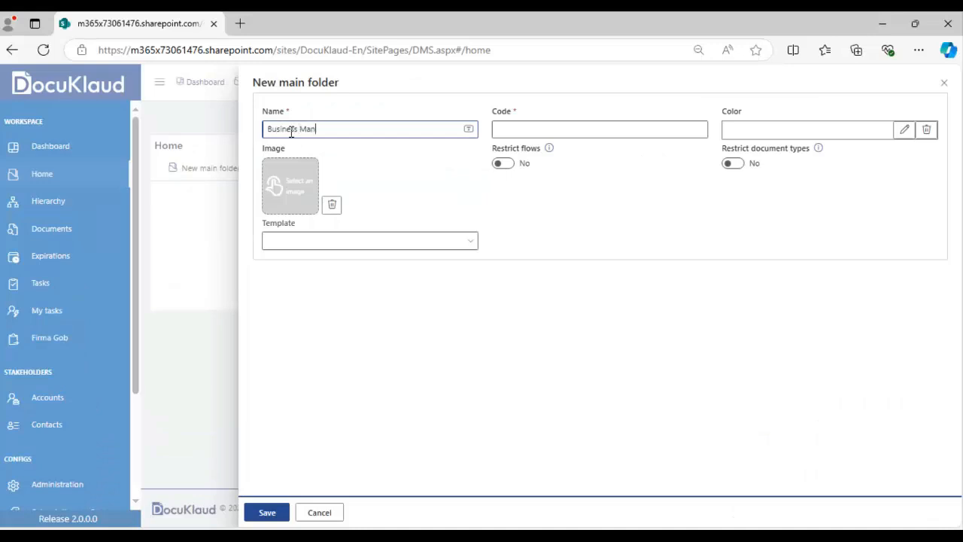
type("Business Management")
left_click(516, 131)
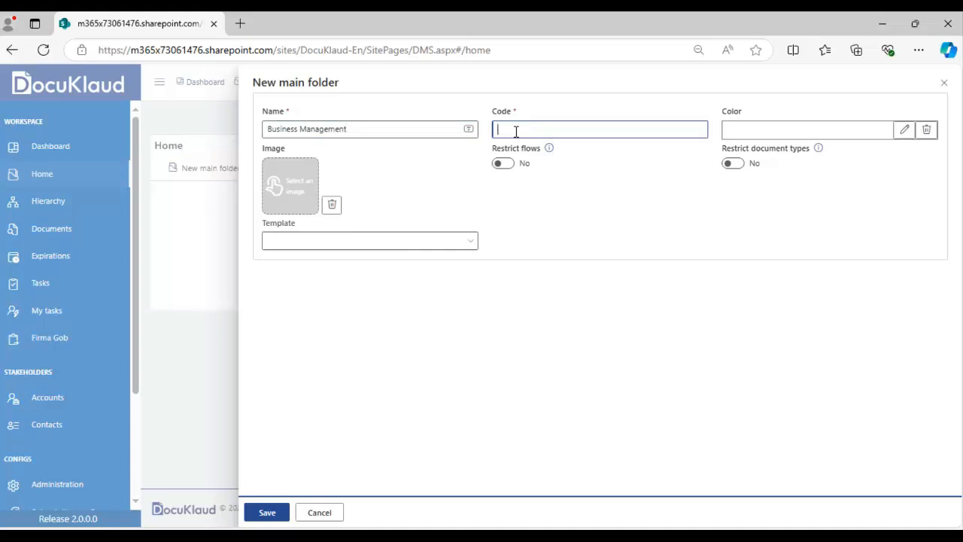
type("BUSSM")
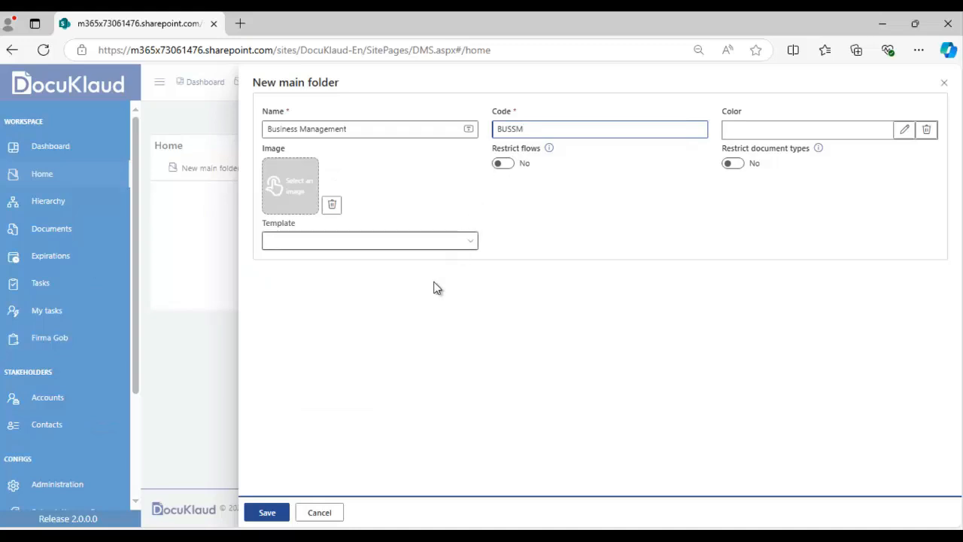
left_click(267, 514)
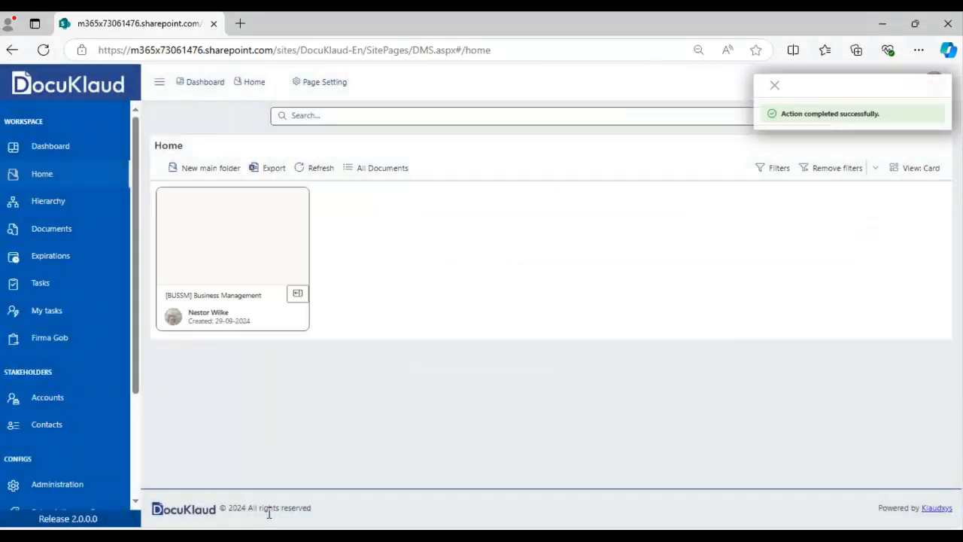
- Create and save a folder named CONTRACTS with the code suffix CONTR inside the Business Management folder
left_click(252, 261)
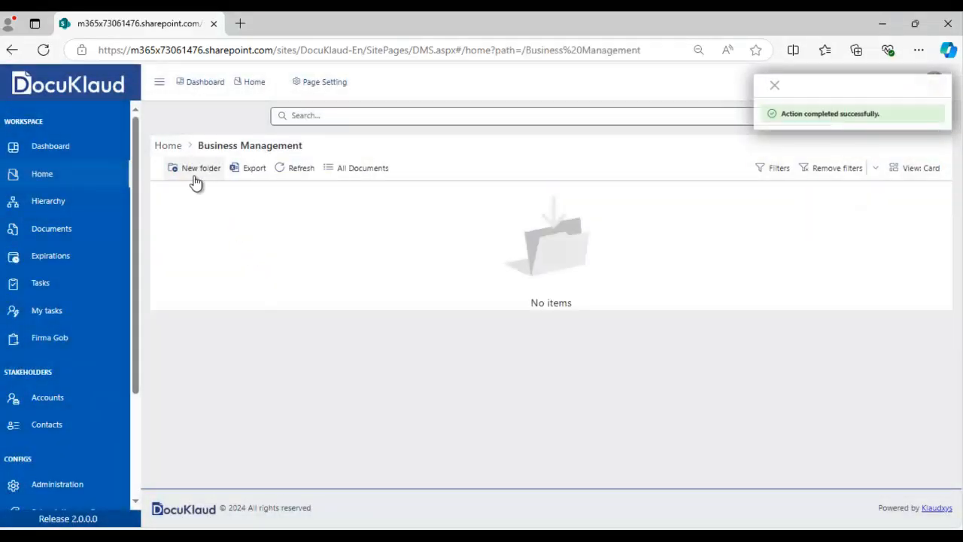
left_click(196, 181)
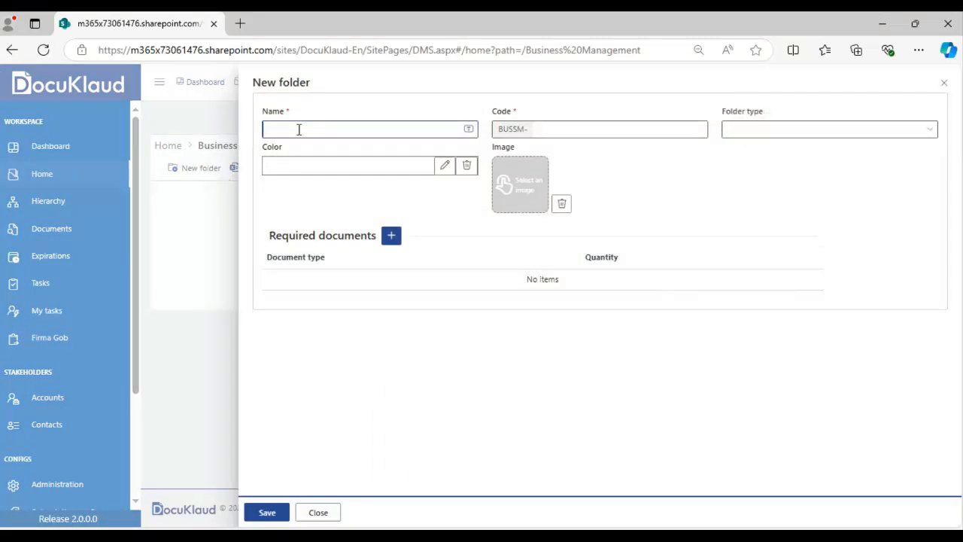
type("CONTRACTS")
left_click(545, 135)
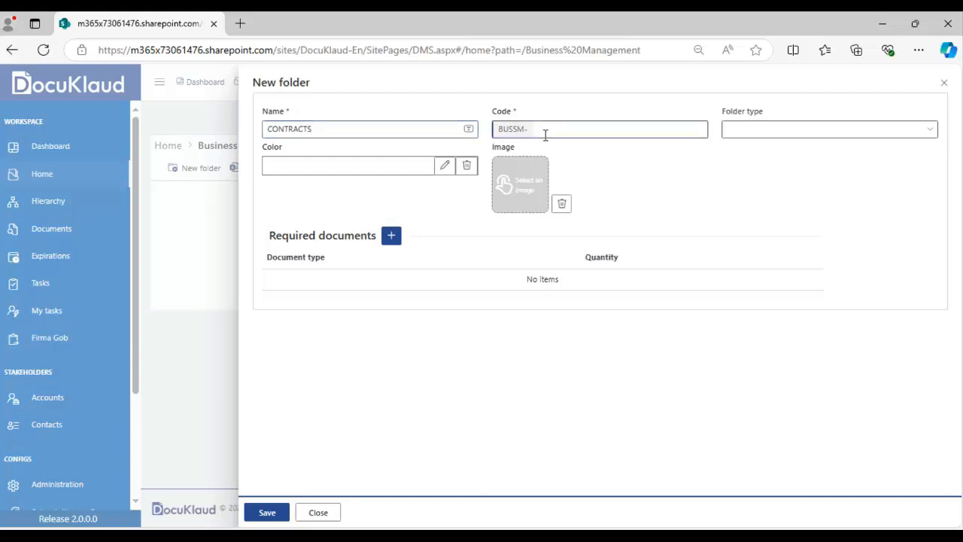
type("CONTR")
left_click(267, 512)
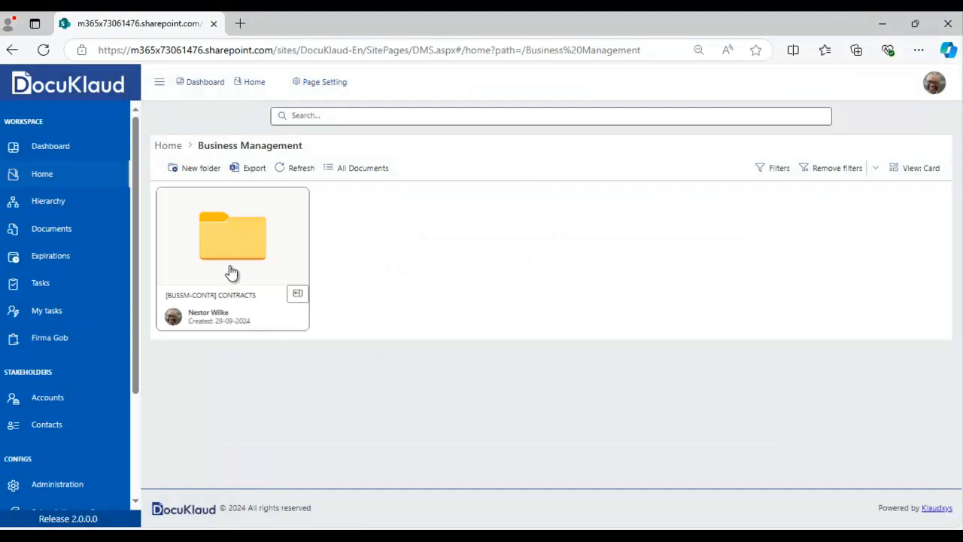
- Start a new file in the CONTRACTS folder with document type Contract, created from the Contract - Sample 1.docx template
double_click(233, 271)
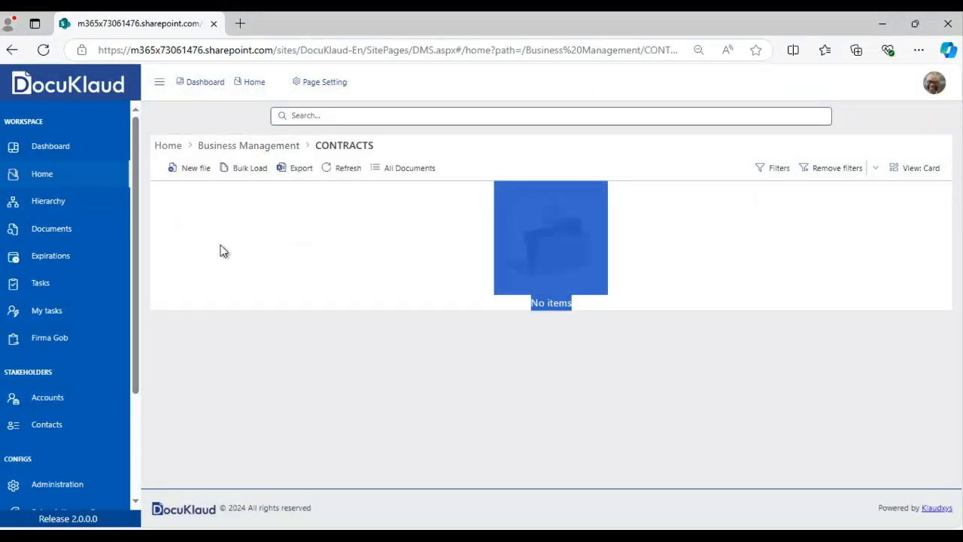
left_click(200, 171)
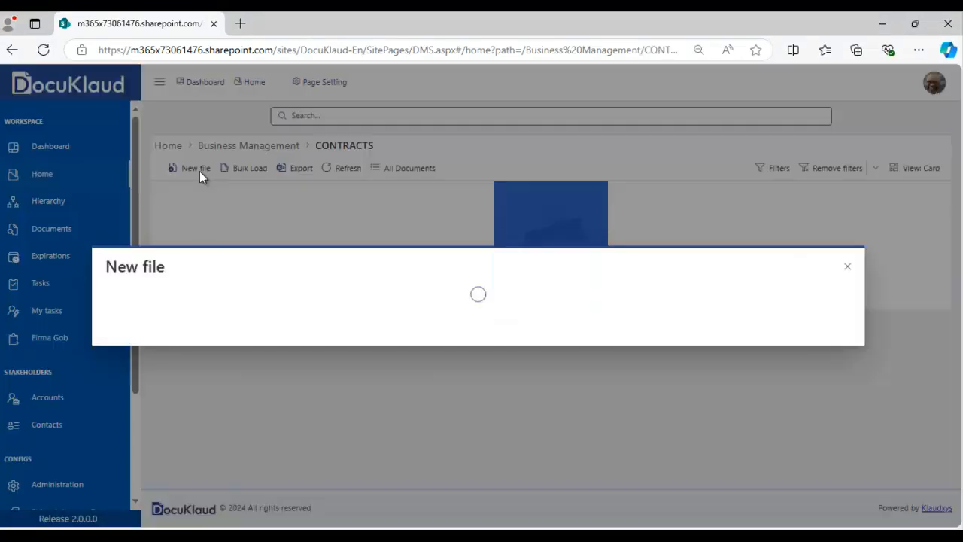
left_click(212, 200)
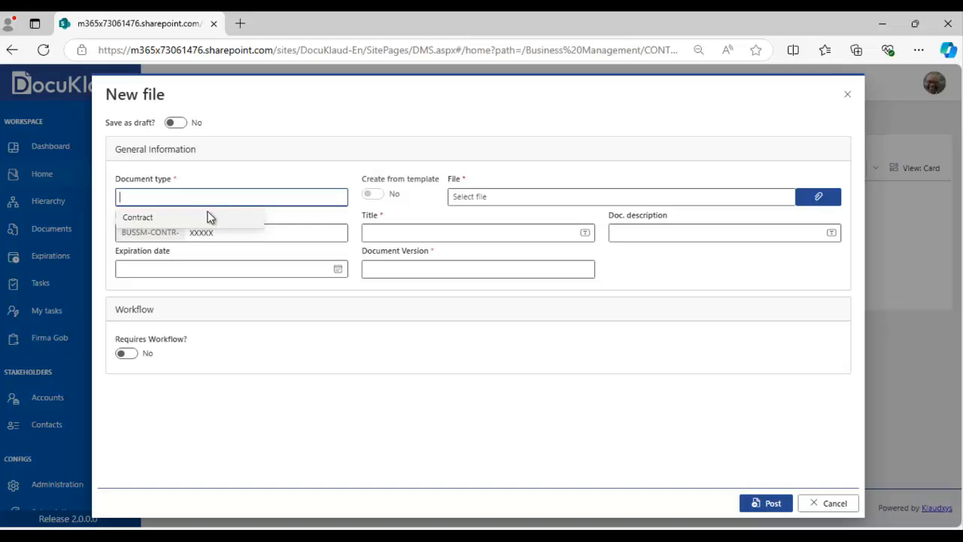
left_click(208, 217)
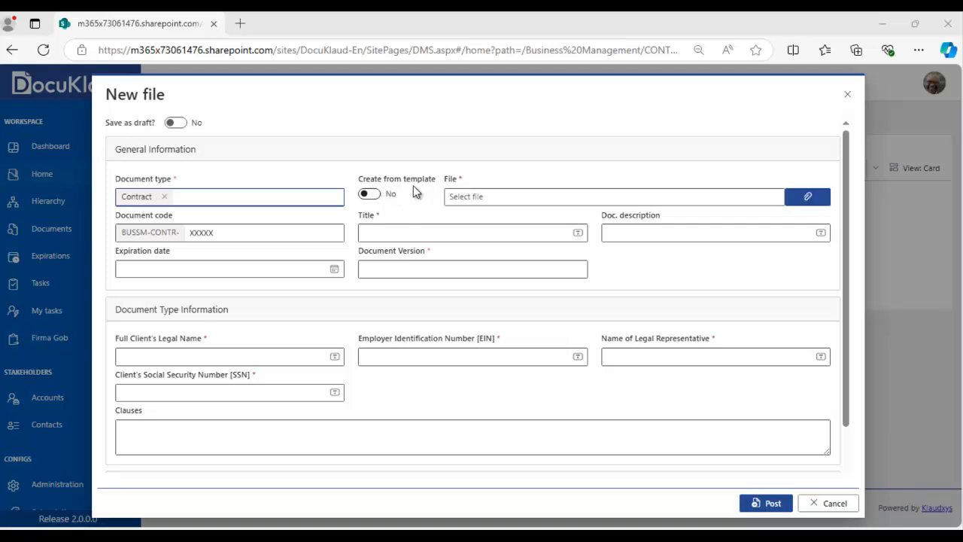
left_click(369, 195)
left_click(470, 200)
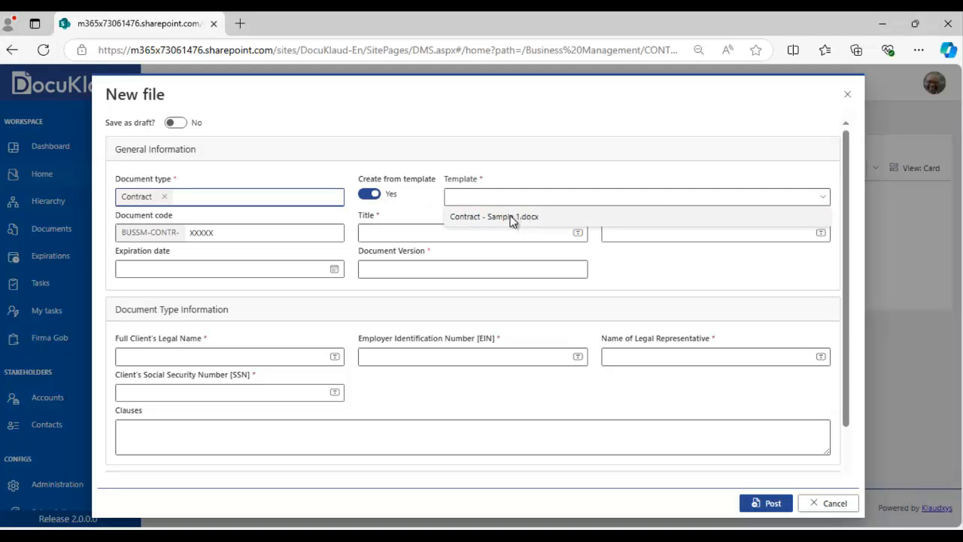
left_click(511, 218)
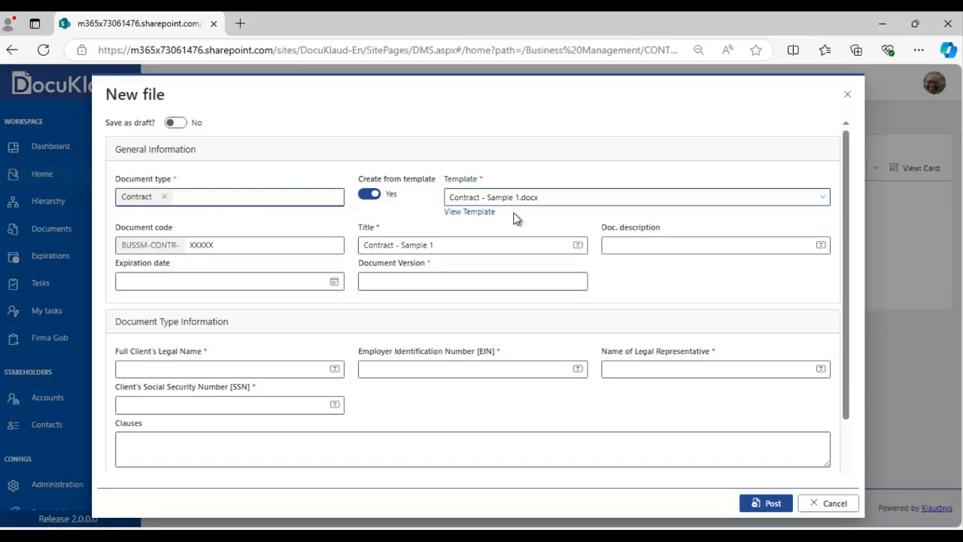
left_click(369, 193)
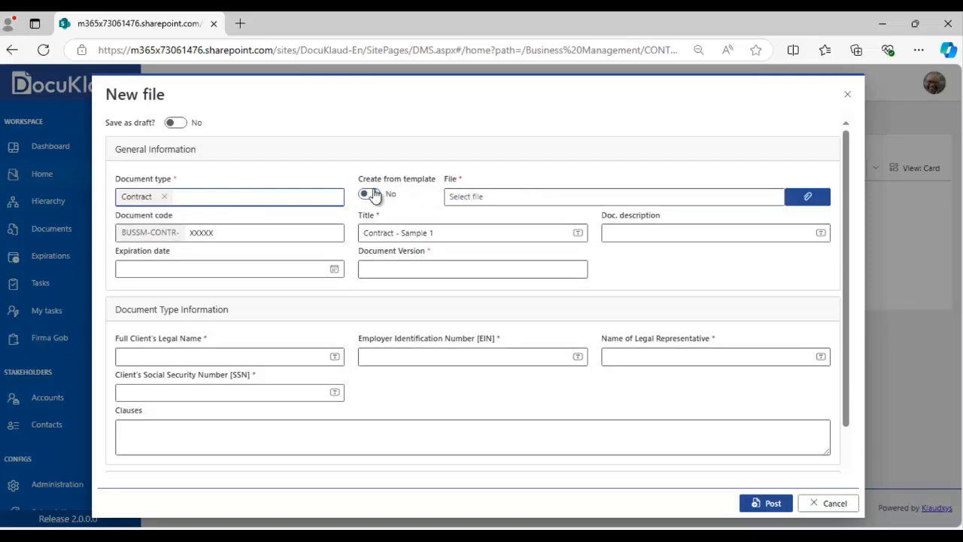
left_click(807, 198)
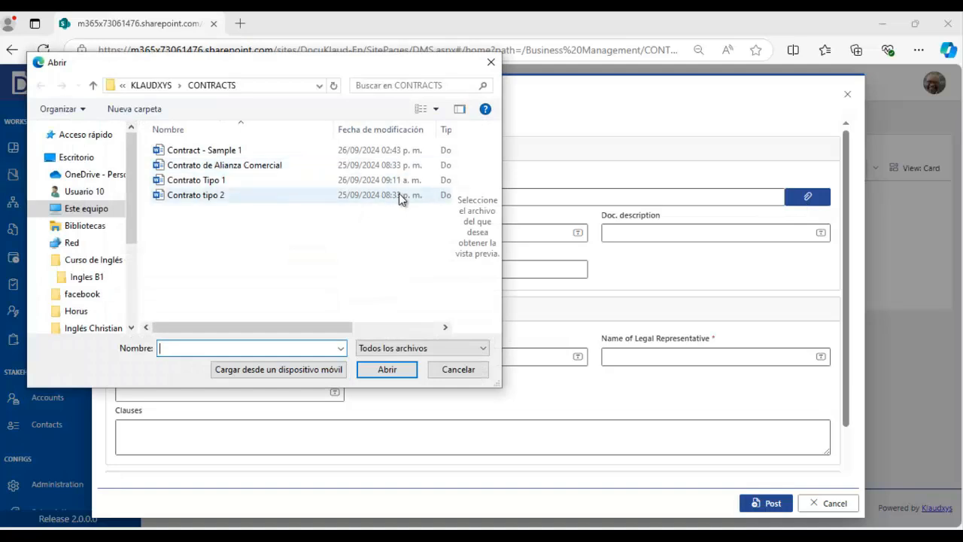
left_click(458, 370)
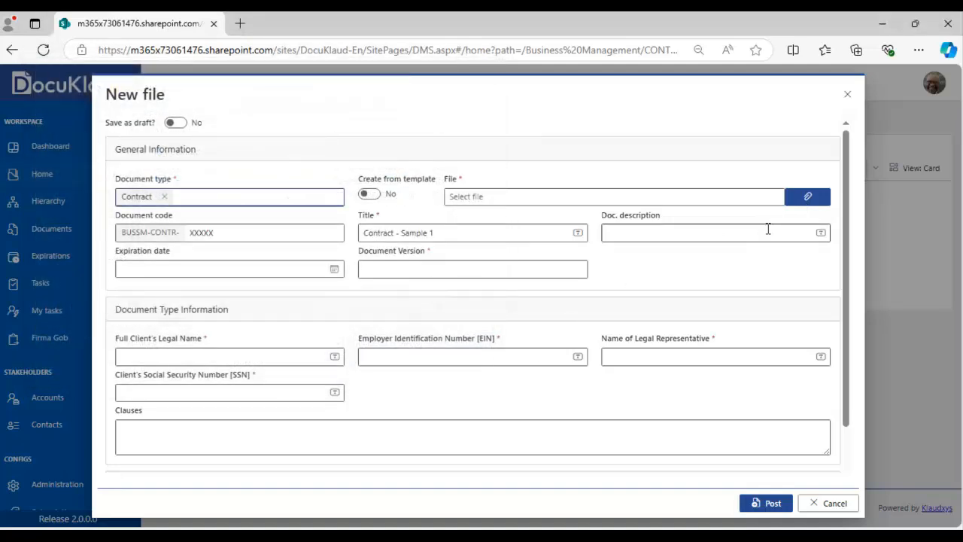
left_click(369, 196)
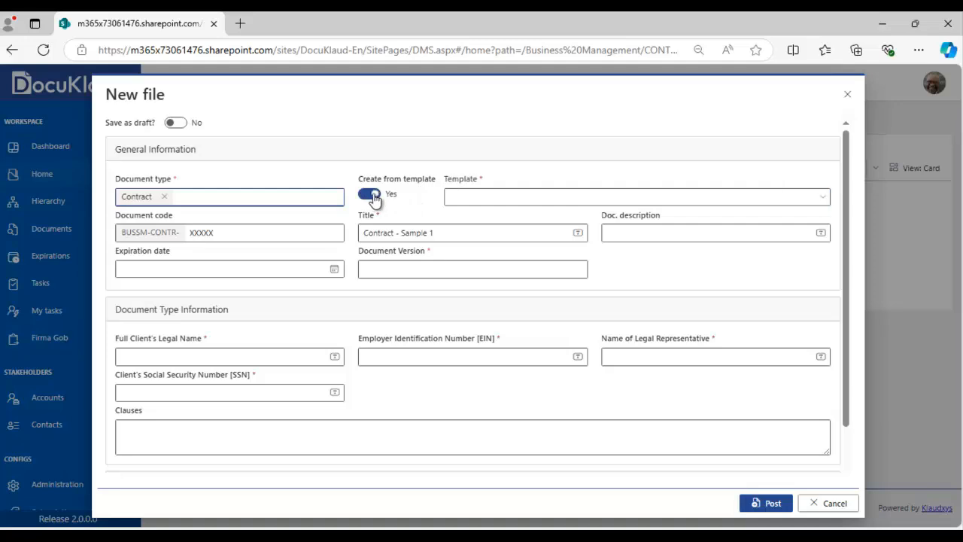
left_click(485, 197)
left_click(485, 217)
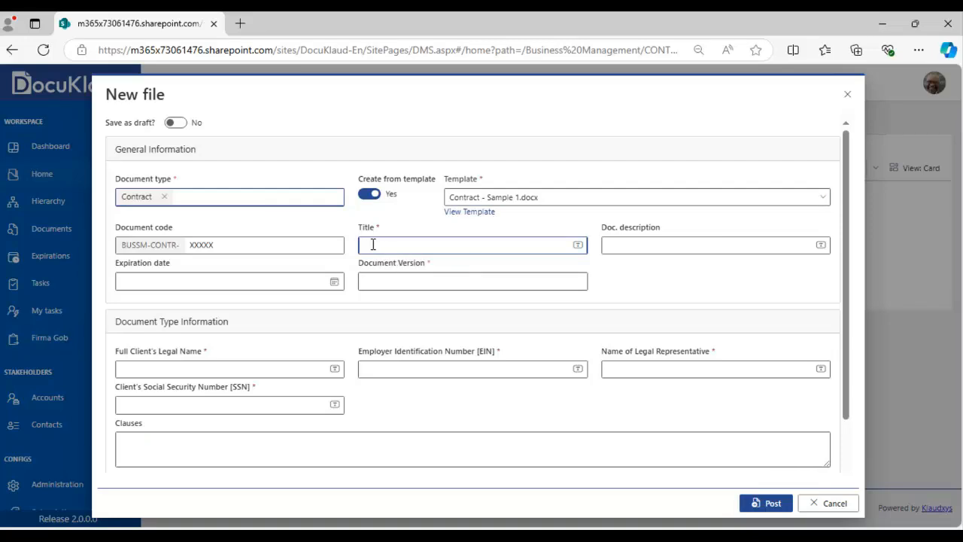
- Set the new file's title to "Service Contract with Klaudxys" and its document version to 1
type("Service Contract with Klaudx")
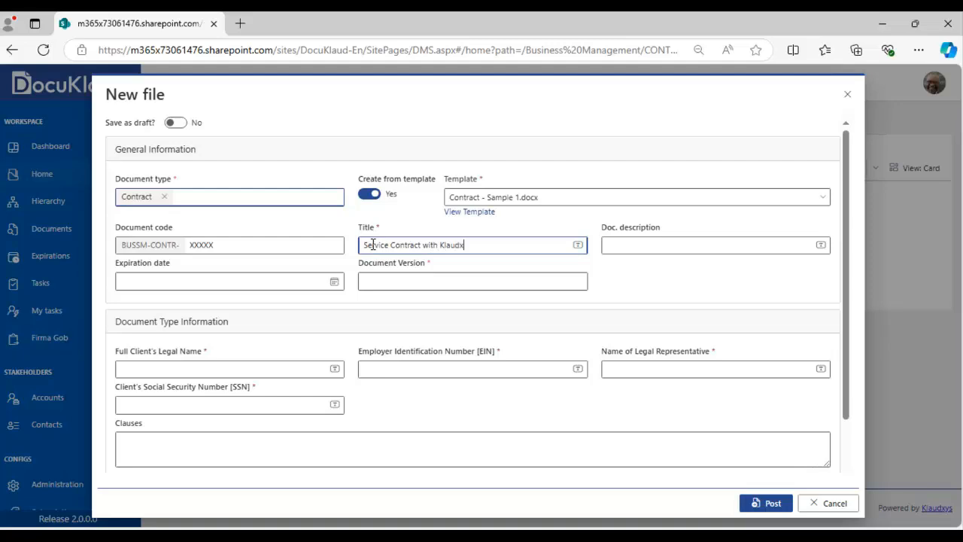
type("ys")
left_click(397, 279)
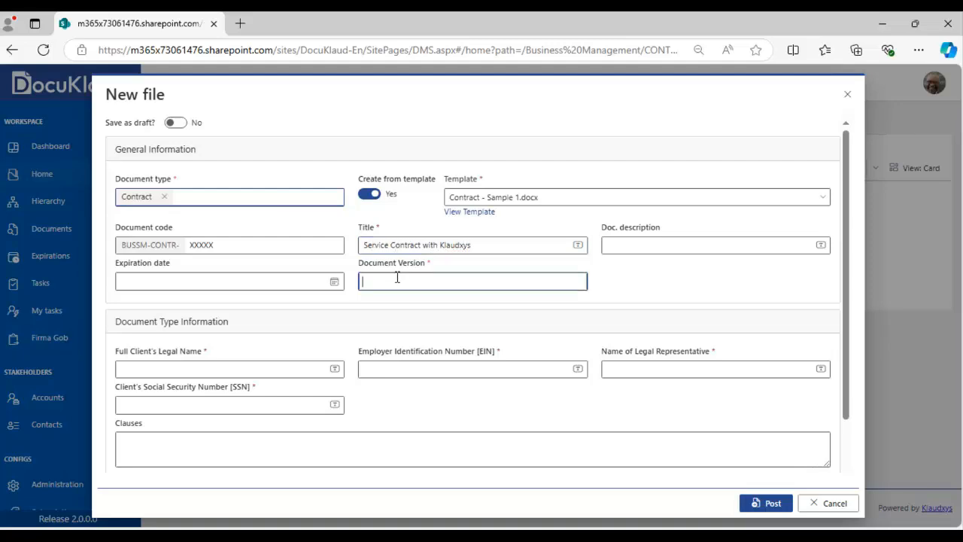
left_click(395, 301)
- Enter KLAUDXYS SPA as the full client's legal name and fill in the Employer Identification Number
left_click(202, 368)
type("KL")
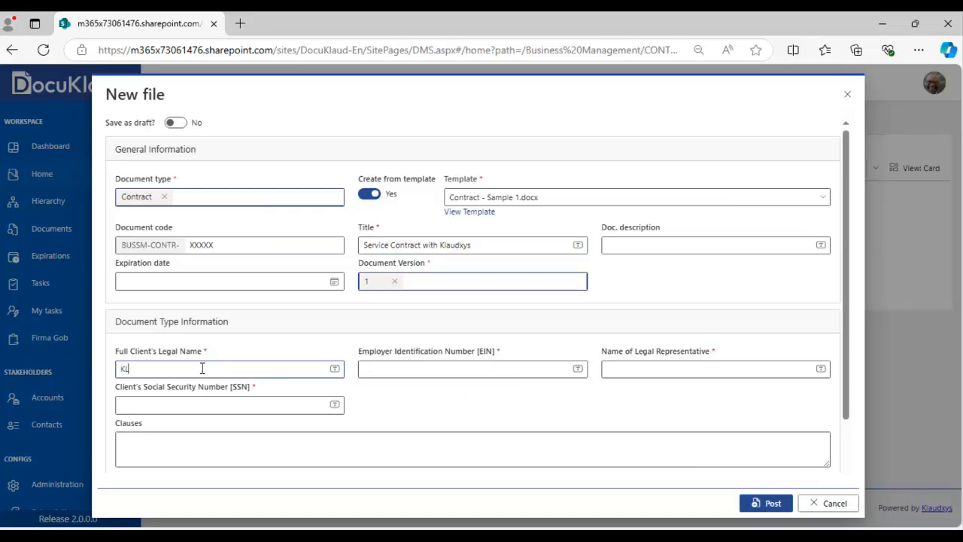
type("AUDXYS SPA")
left_click(401, 366)
type("111")
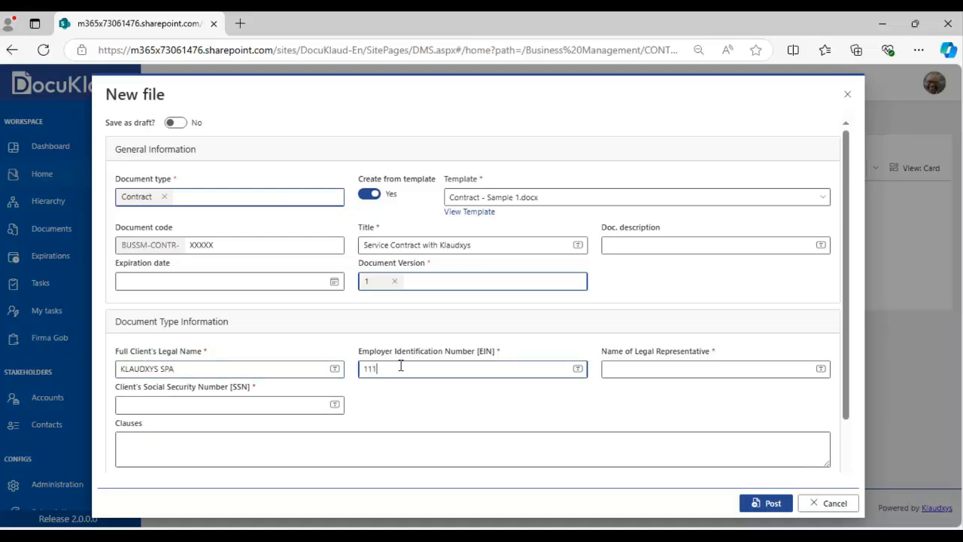
type("1000-000")
- Fill in the legal representative's name and the client's Social Security Number
left_click(709, 367)
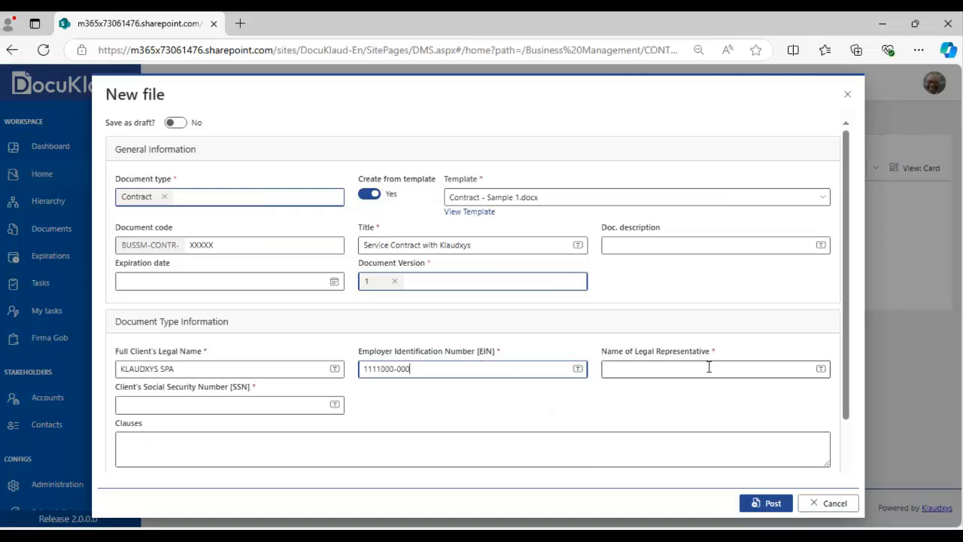
type("g")
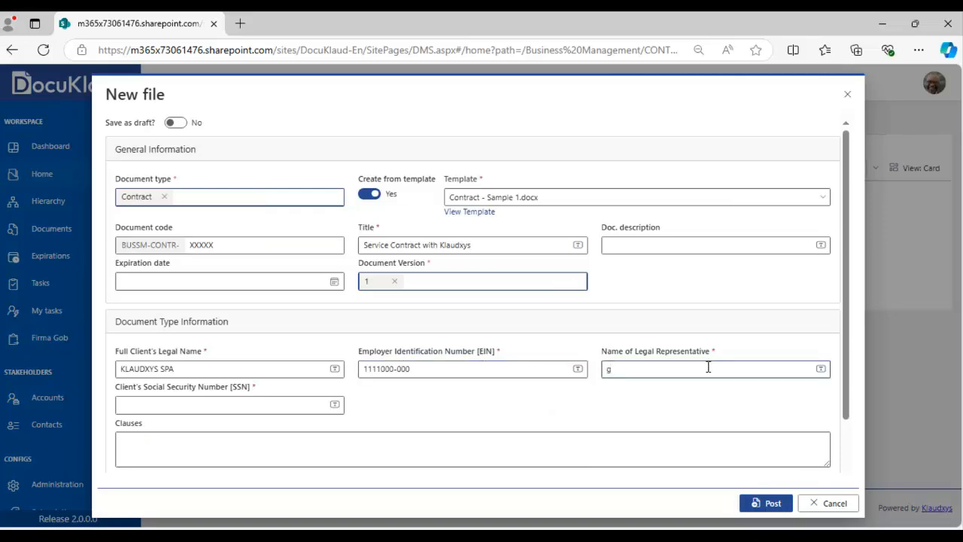
type("eorge Smith")
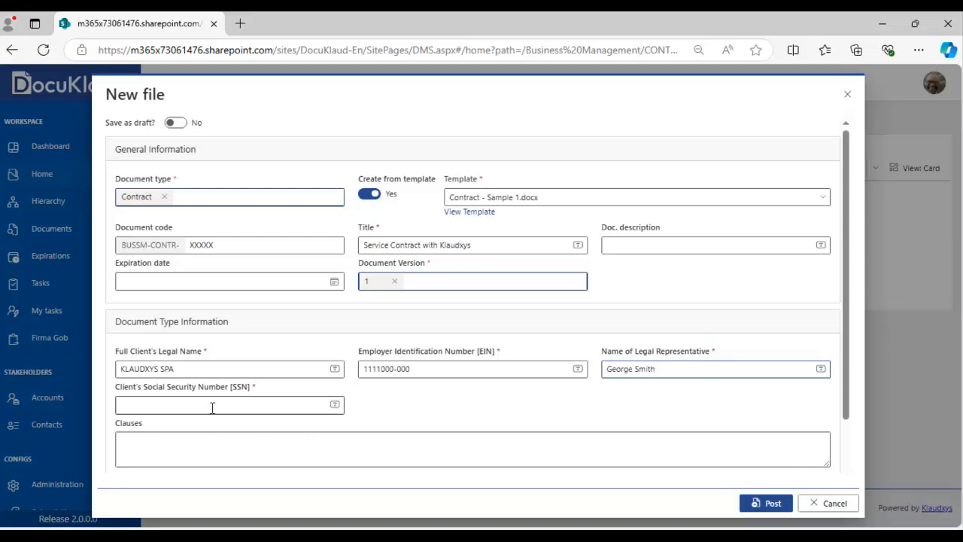
left_click(212, 407)
type("A")
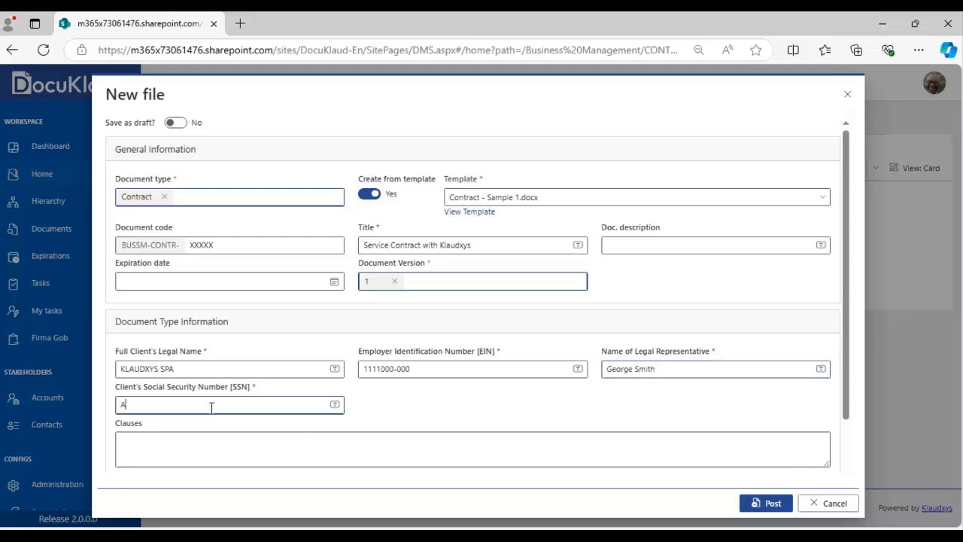
type("AA-BB-CCCC")
- Enter Clause 1, Clause 2 and Clause 3 on separate lines as the new contract's clauses
left_click(176, 435)
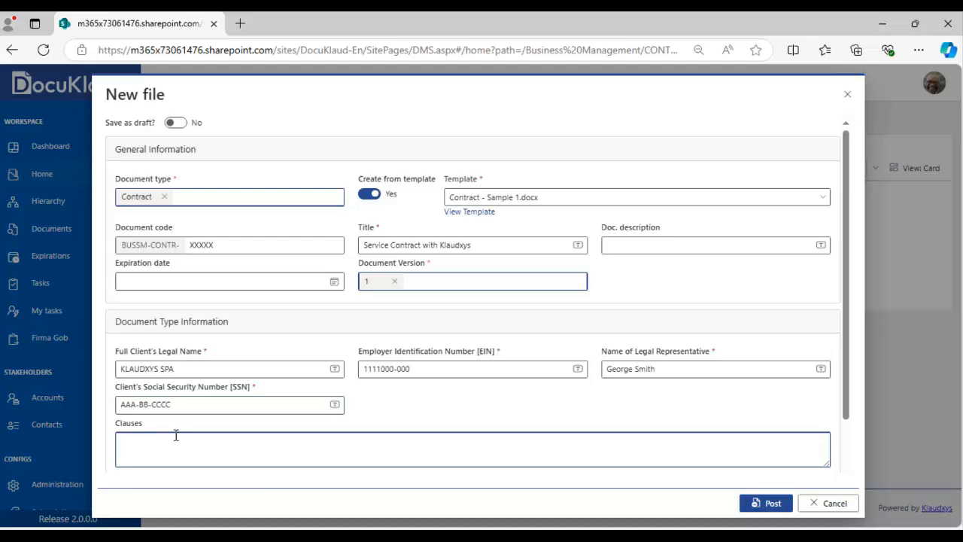
type("Clause 1")
key("Return")
key("Return")
type("Clause 2")
key("Return")
type("C")
type("se")
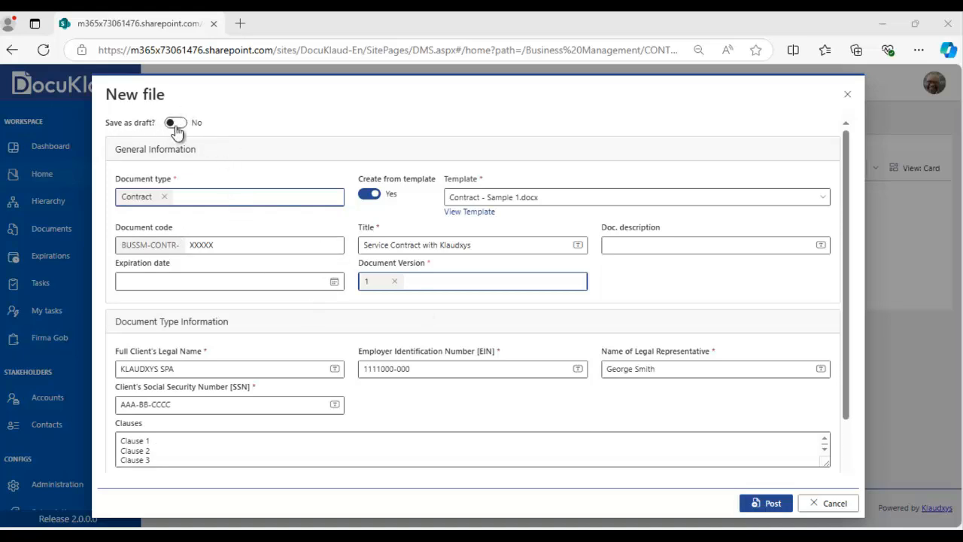
- Save the new contract file as a draft and review its metadata and the generated service agreement preview
left_click(175, 124)
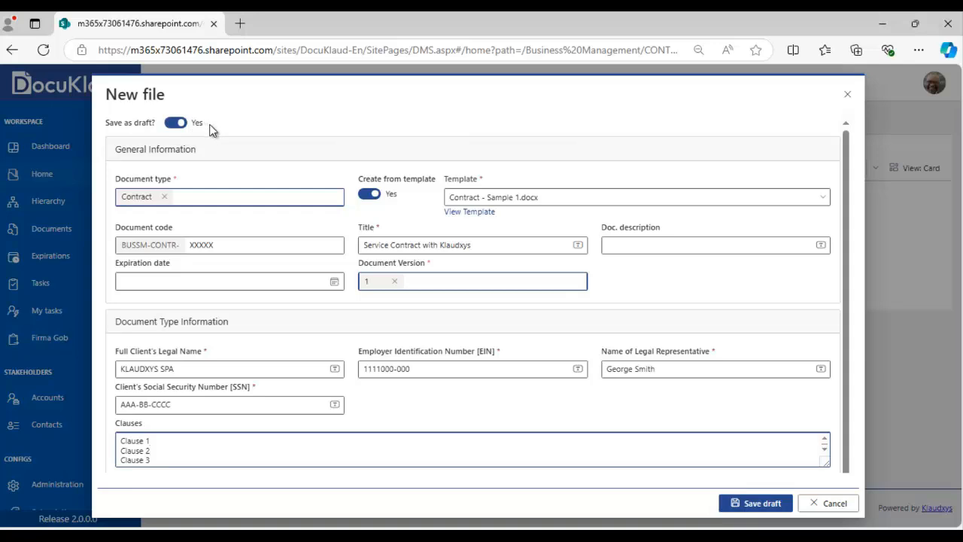
left_click(749, 506)
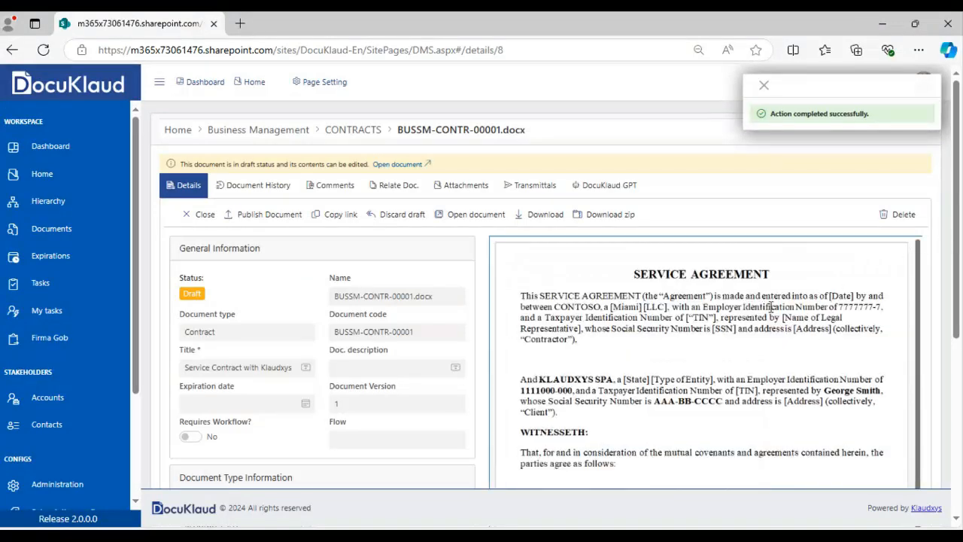
left_click_drag(958, 256, 957, 313)
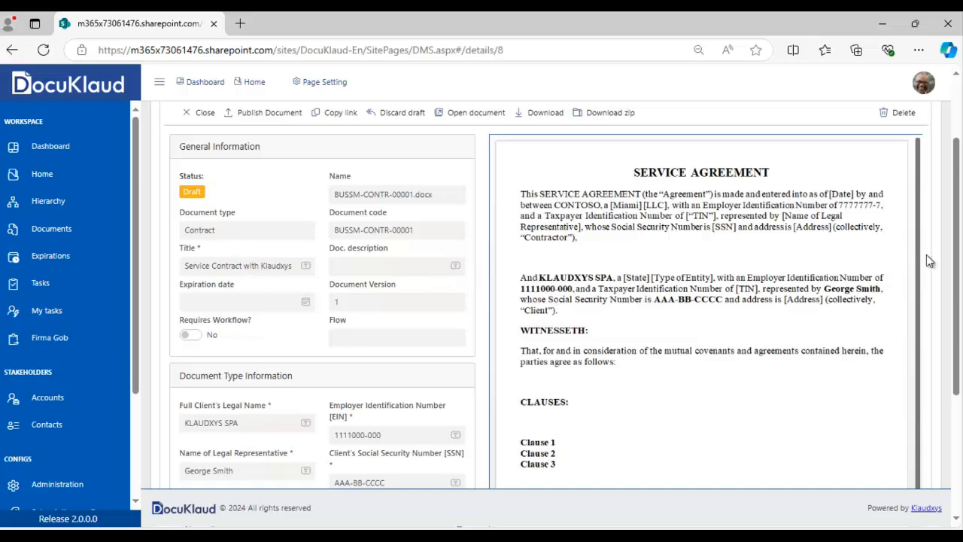
left_click_drag(955, 259, 955, 319)
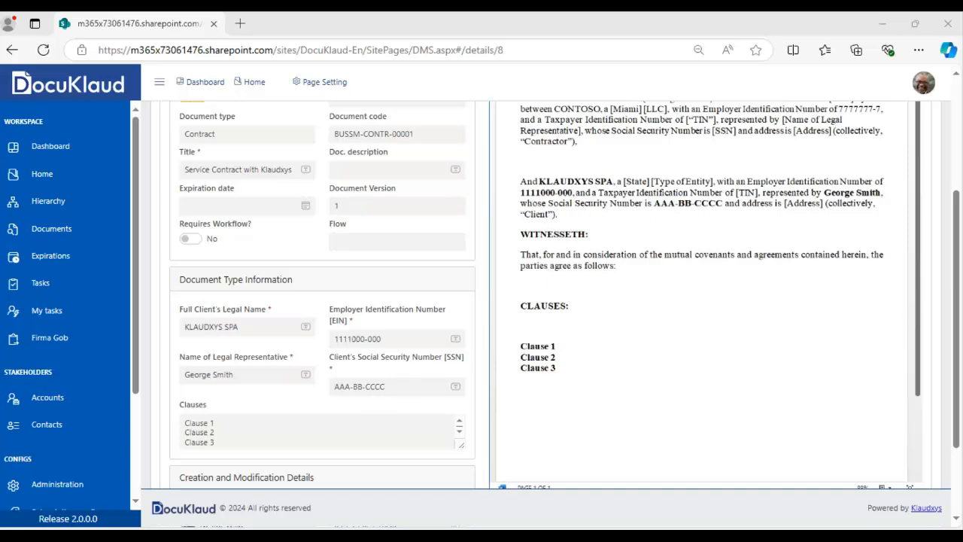
scroll(922, 331, "down", 2)
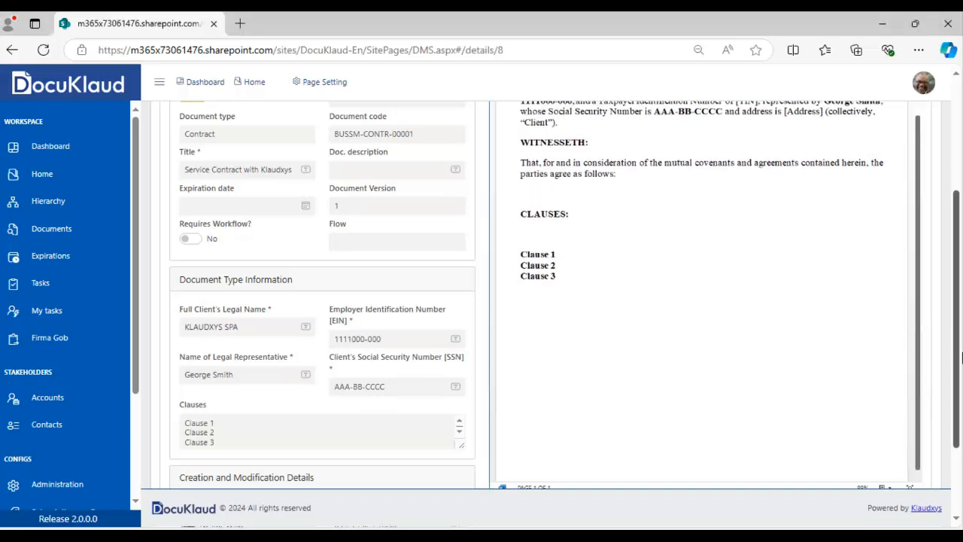
scroll(962, 358, "up", 3)
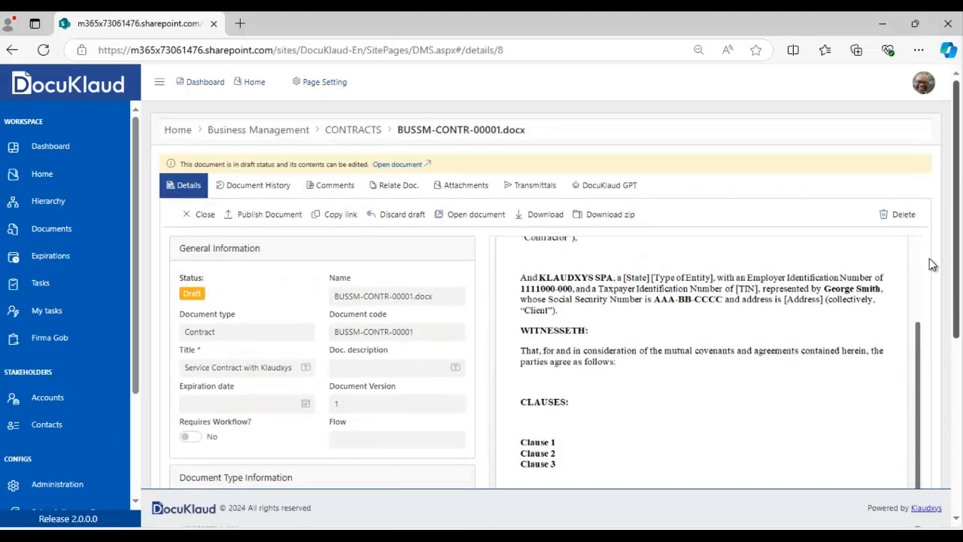
- Open the draft document for editing, add the text "jnsnsbsbs" below Clause 3 and close the editor
left_click(474, 219)
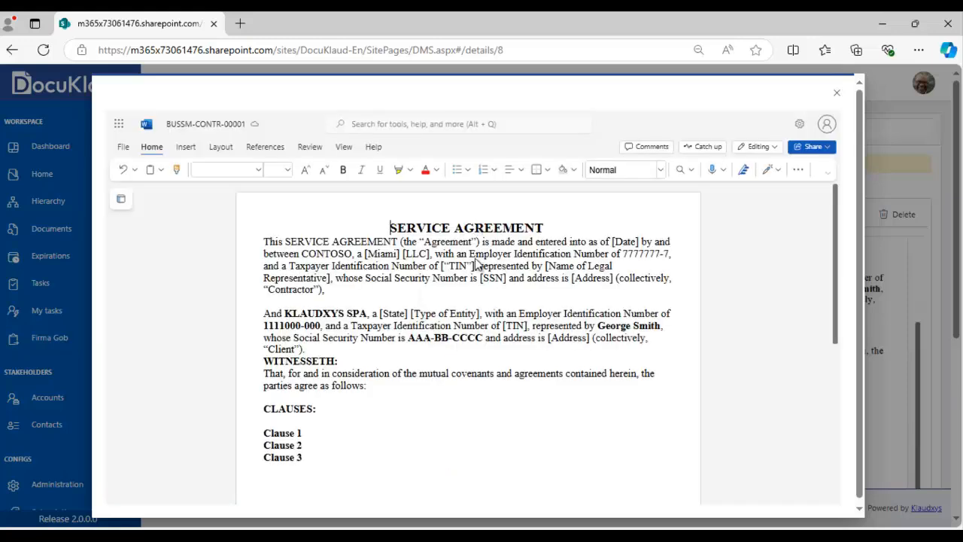
scroll(836, 309, "down", 2)
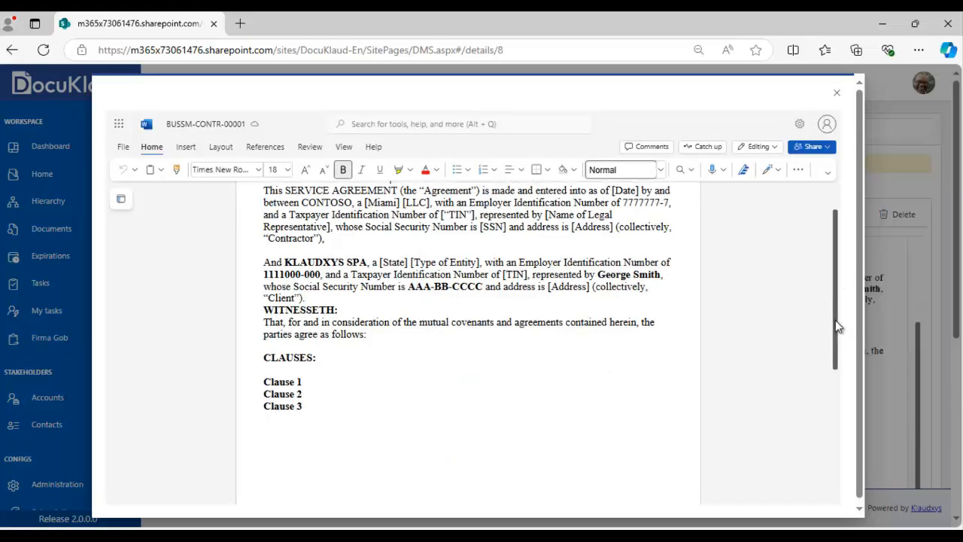
left_click(423, 393)
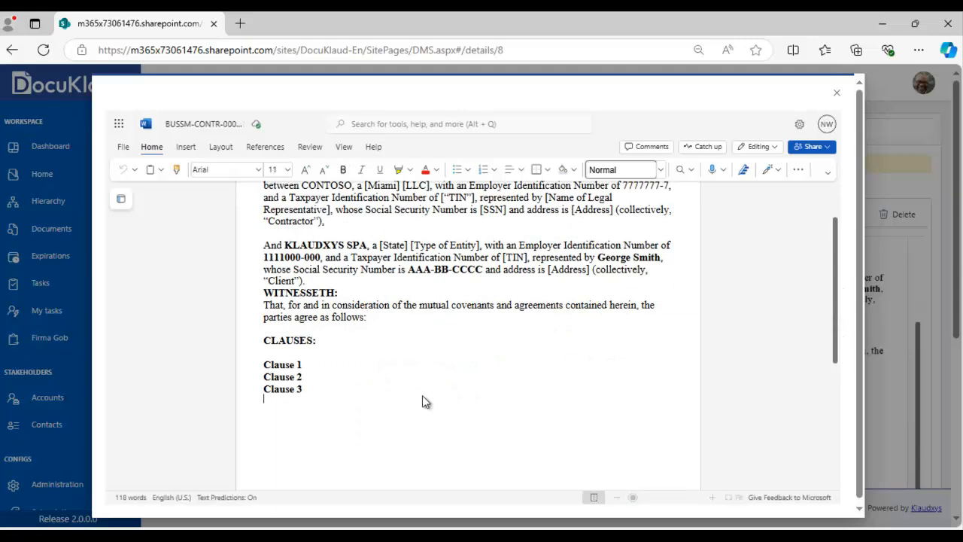
type("jnsnsbsbs")
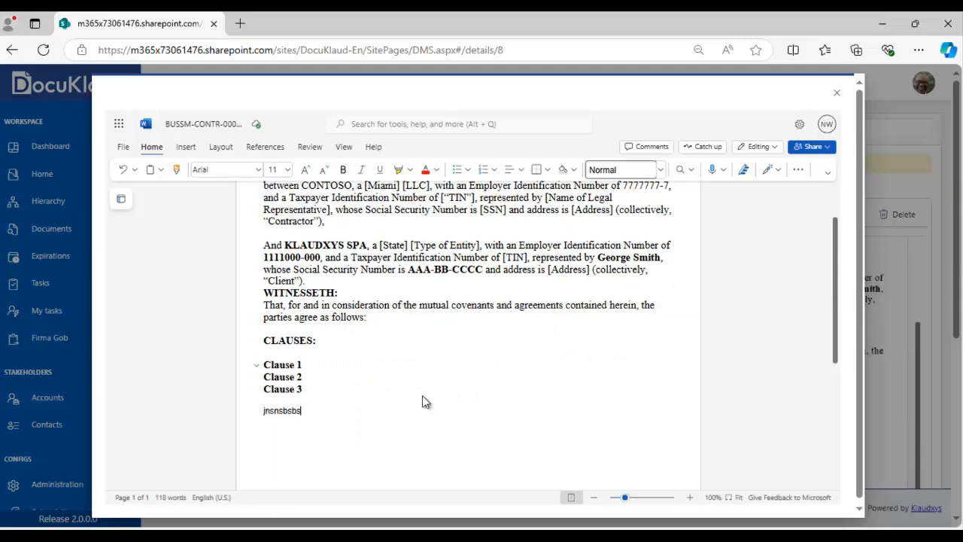
left_click(837, 95)
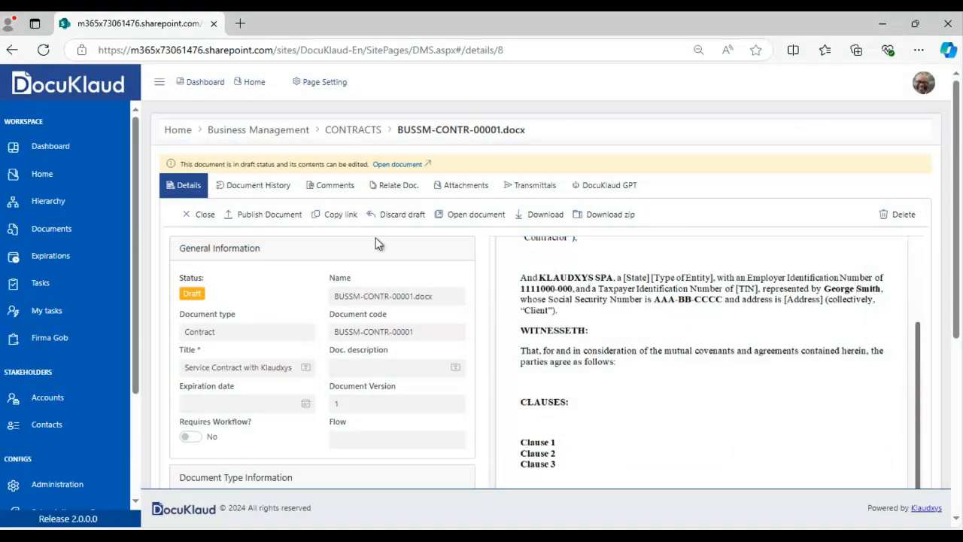
- Publish the draft contract without selecting a replacement file and review the published document's details
left_click(268, 218)
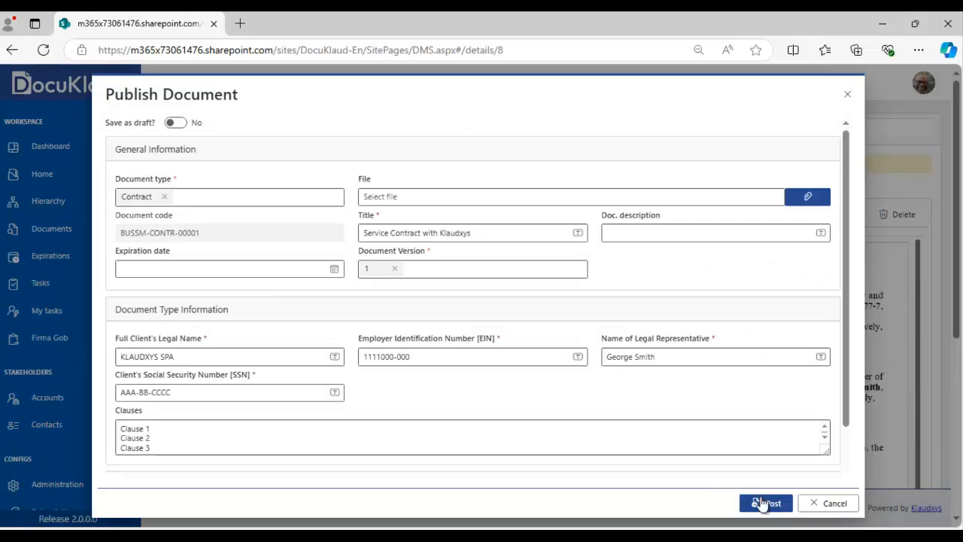
left_click(764, 503)
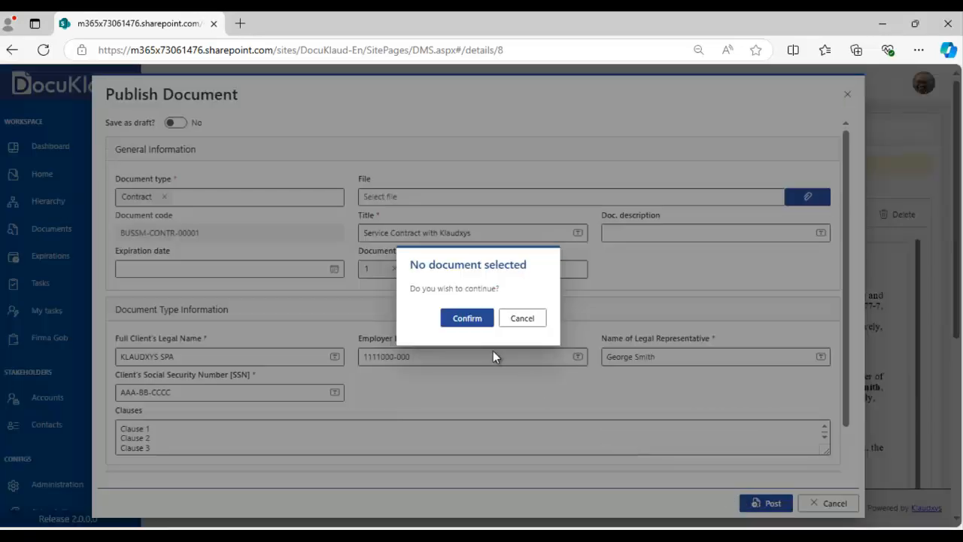
left_click(476, 320)
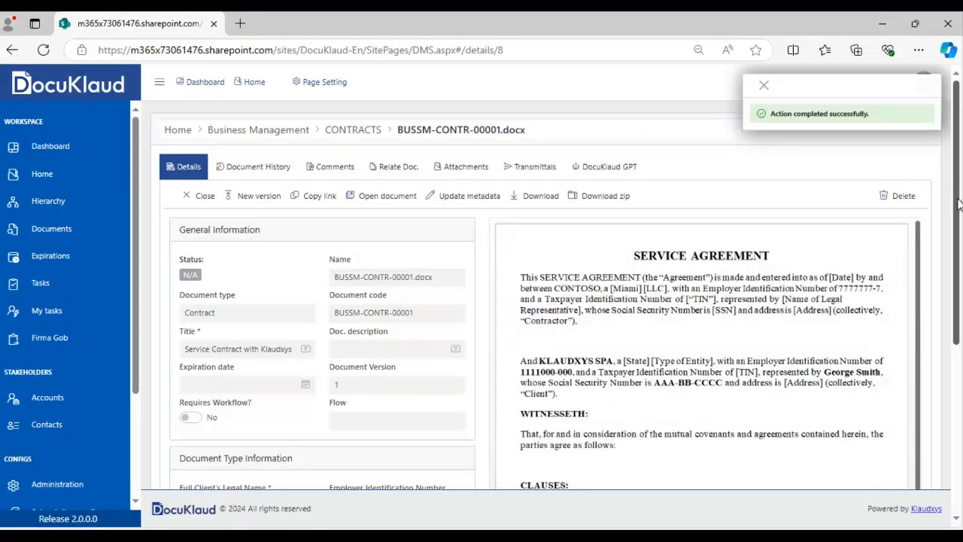
left_click_drag(959, 206, 959, 277)
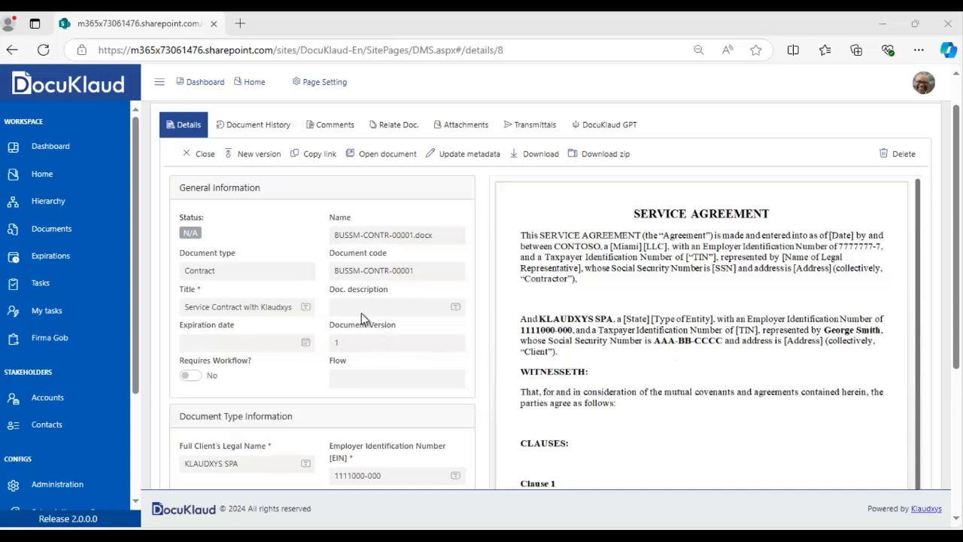
- Open the list of document types in the administration settings
left_click(76, 484)
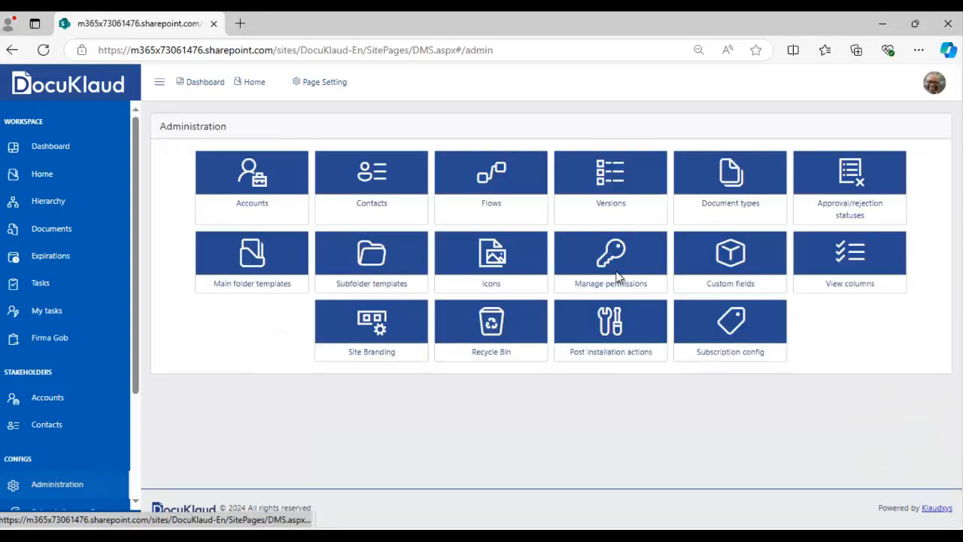
left_click(722, 213)
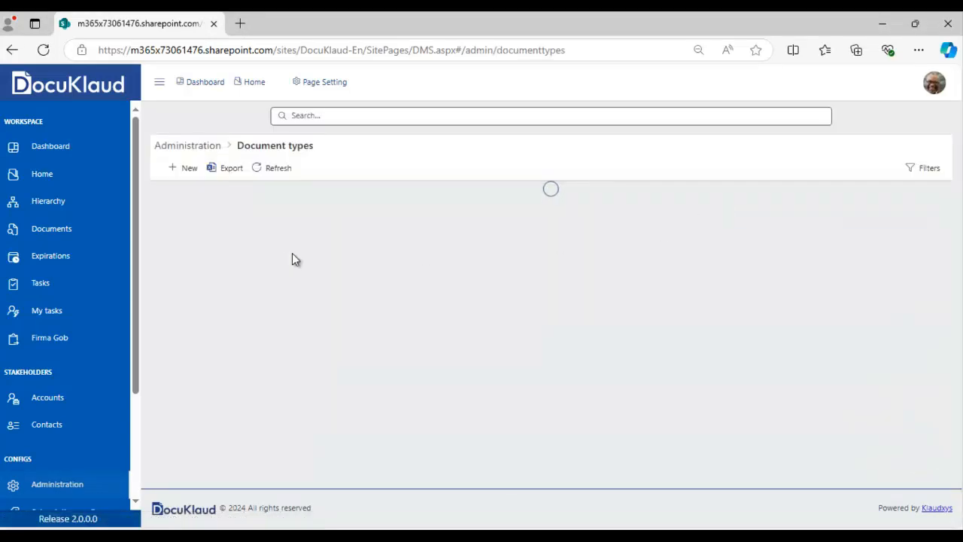